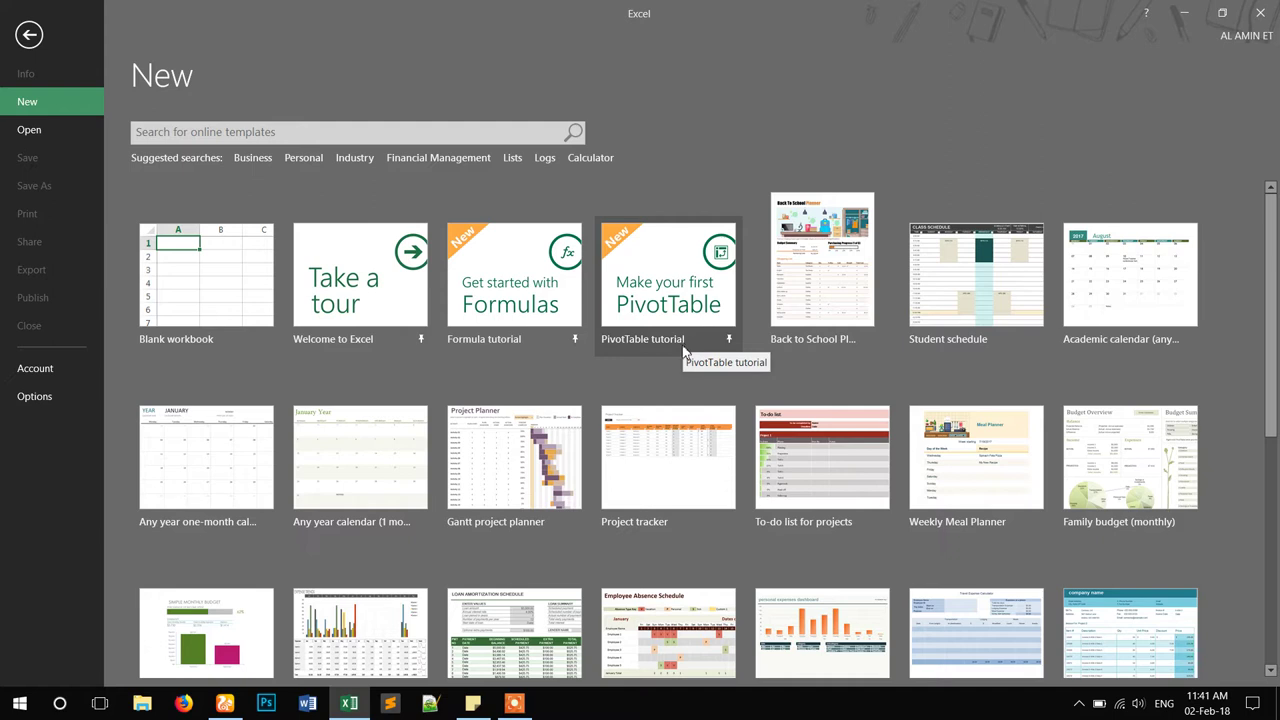
# Step: Switch from Excel's New screen to the Solve Tune YouTube channel in the browser
pyautogui.click(224, 704)
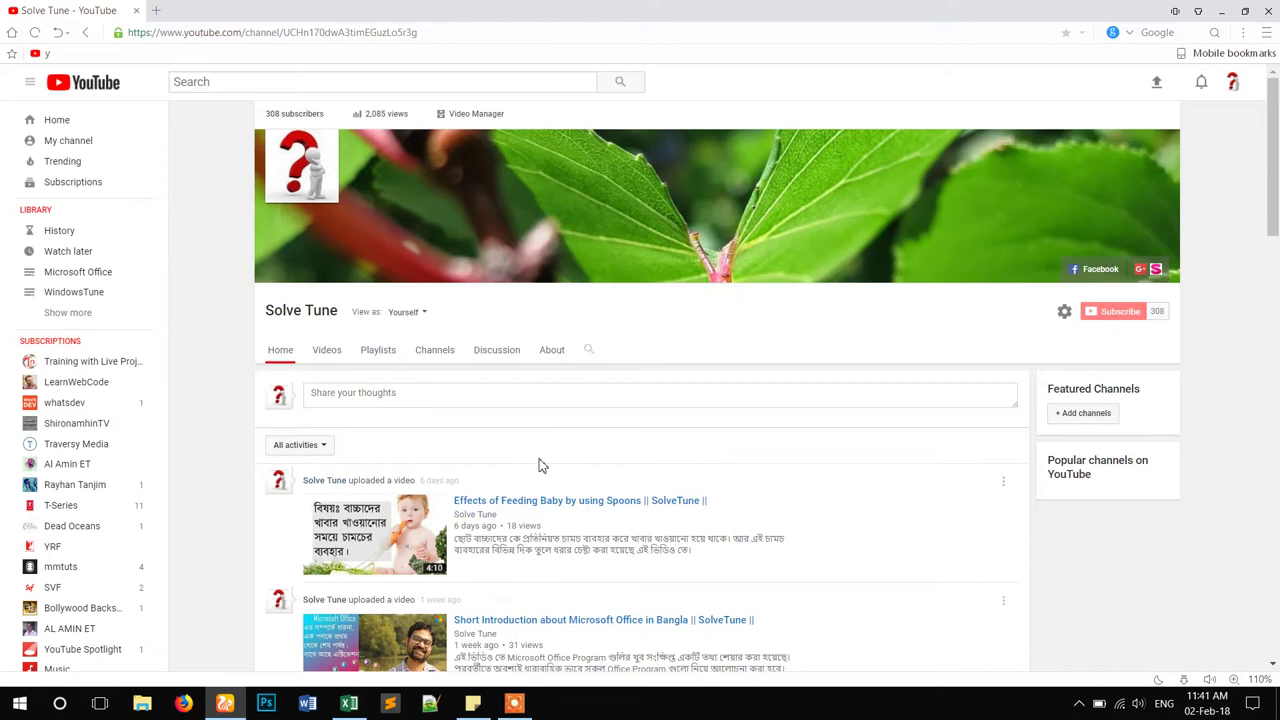
# Step: Scroll through the Solve Tune channel page, then minimize the browser to return to Excel
pyautogui.scroll(-2, 540, 462)
pyautogui.scroll(-1, 540, 462)
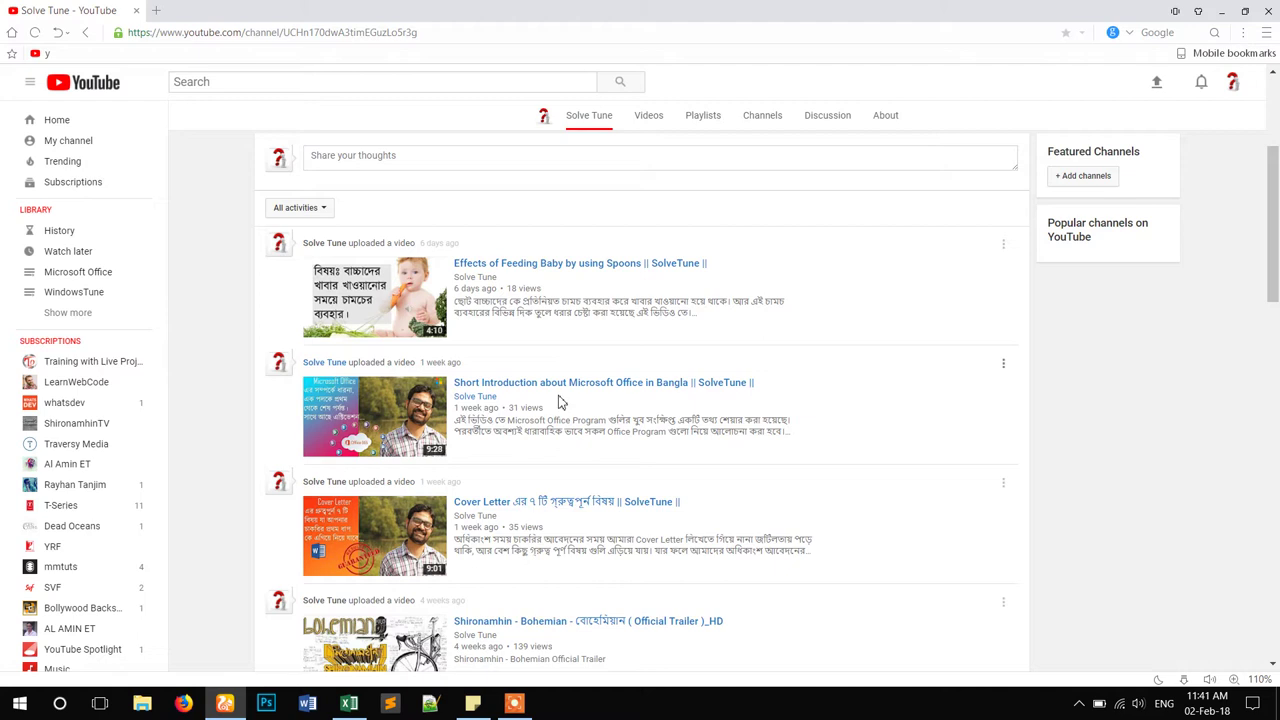
pyautogui.scroll(2, 558, 400)
pyautogui.scroll(-2, 557, 400)
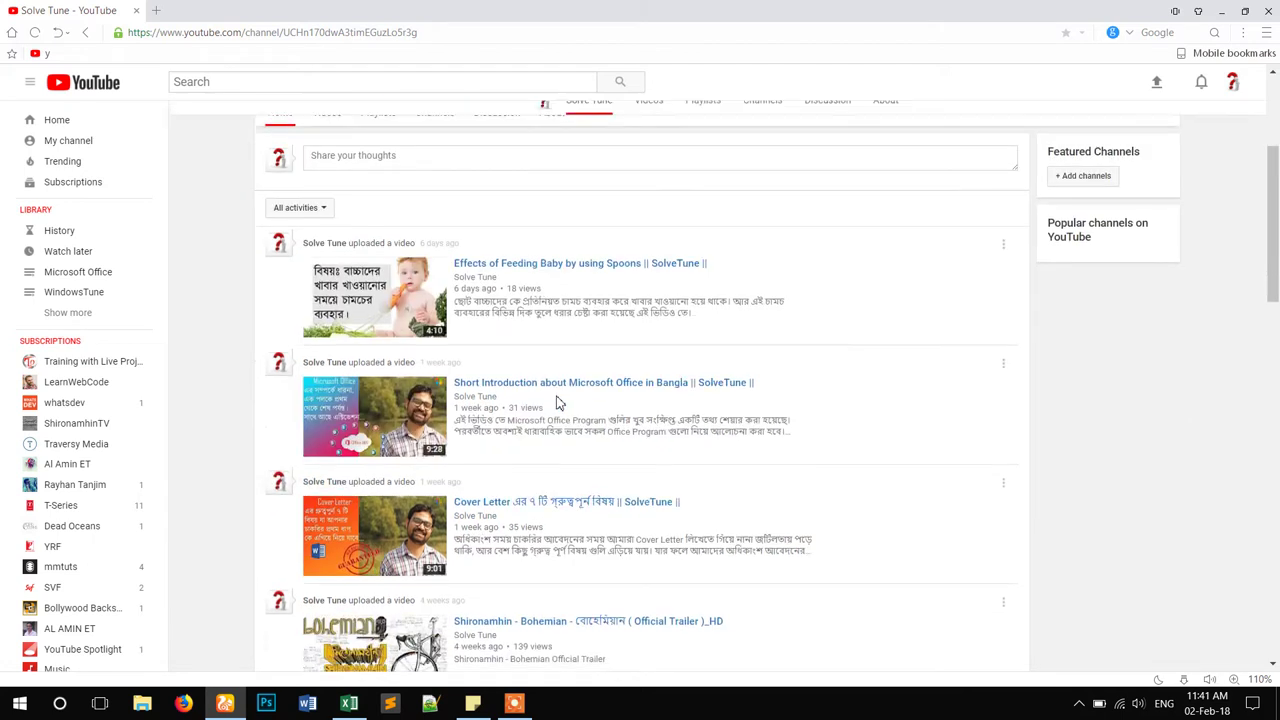
pyautogui.click(1228, 12)
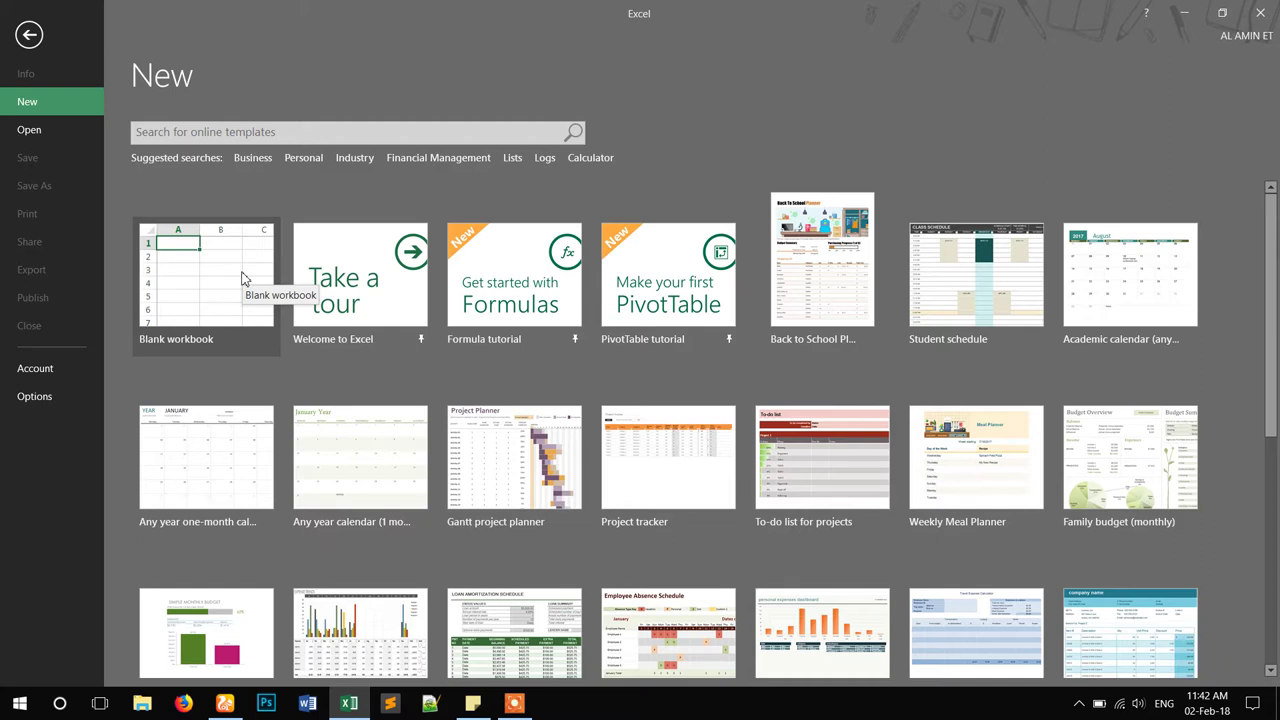
# Step: Create Book3 from the Blank workbook template on the New page
pyautogui.click(243, 277)
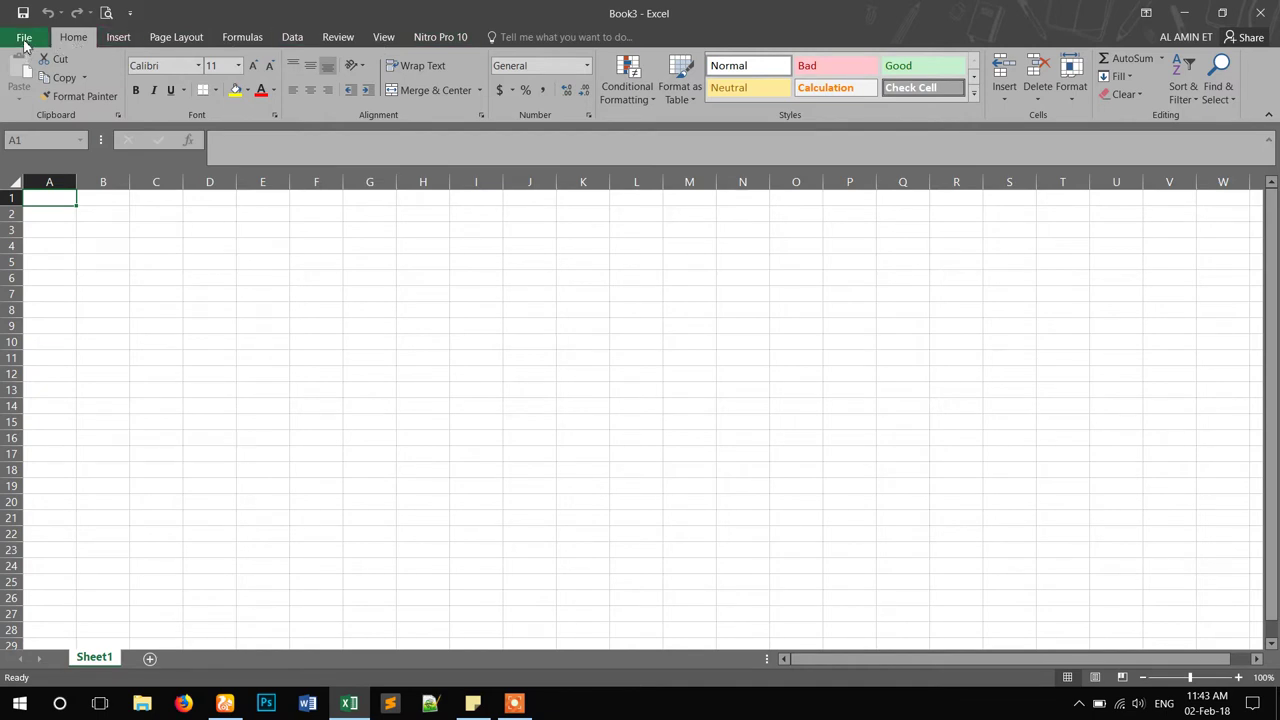
# Step: Browse the File menu's Share and Email options, ending on the Export page
pyautogui.click(24, 40)
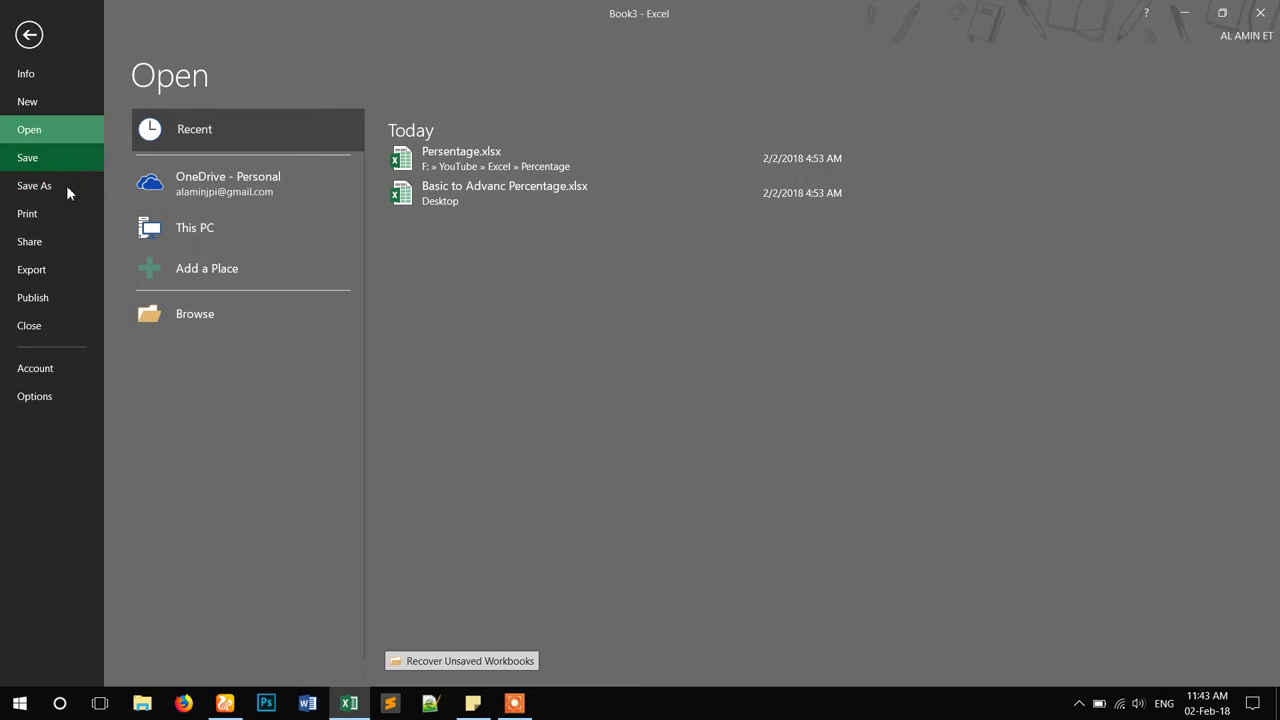
pyautogui.click(44, 244)
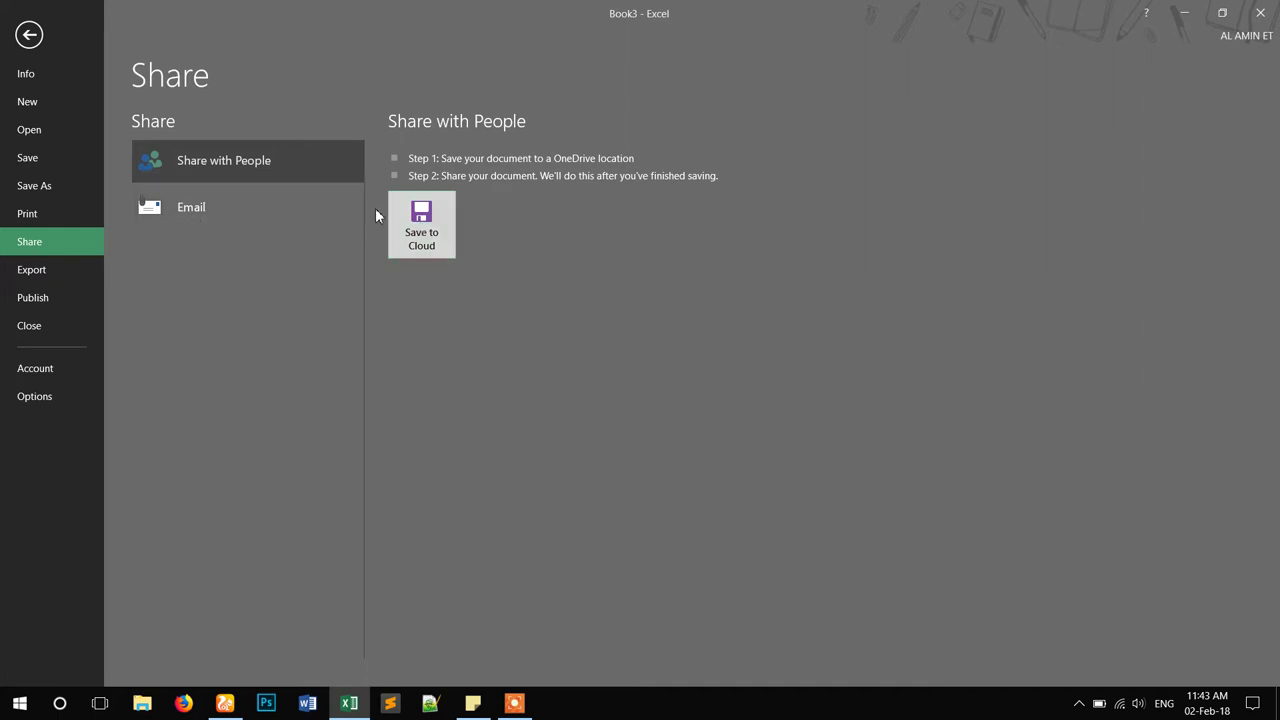
pyautogui.click(234, 212)
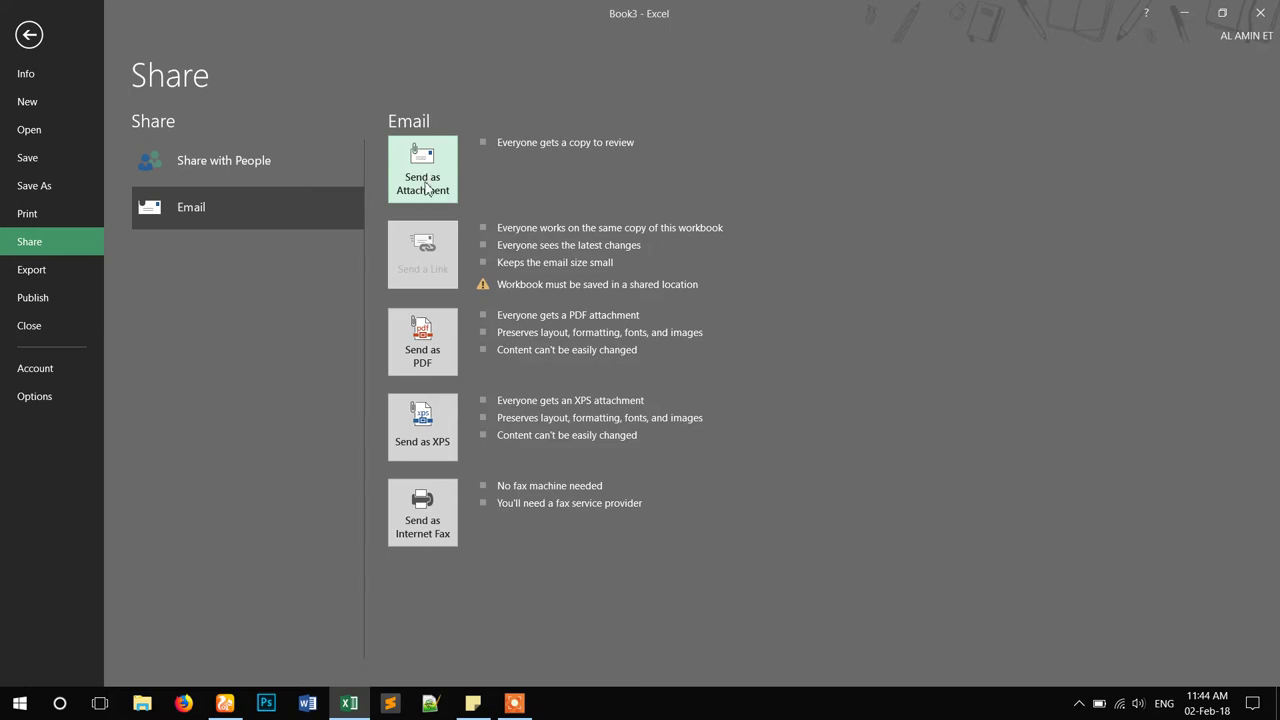
pyautogui.click(48, 273)
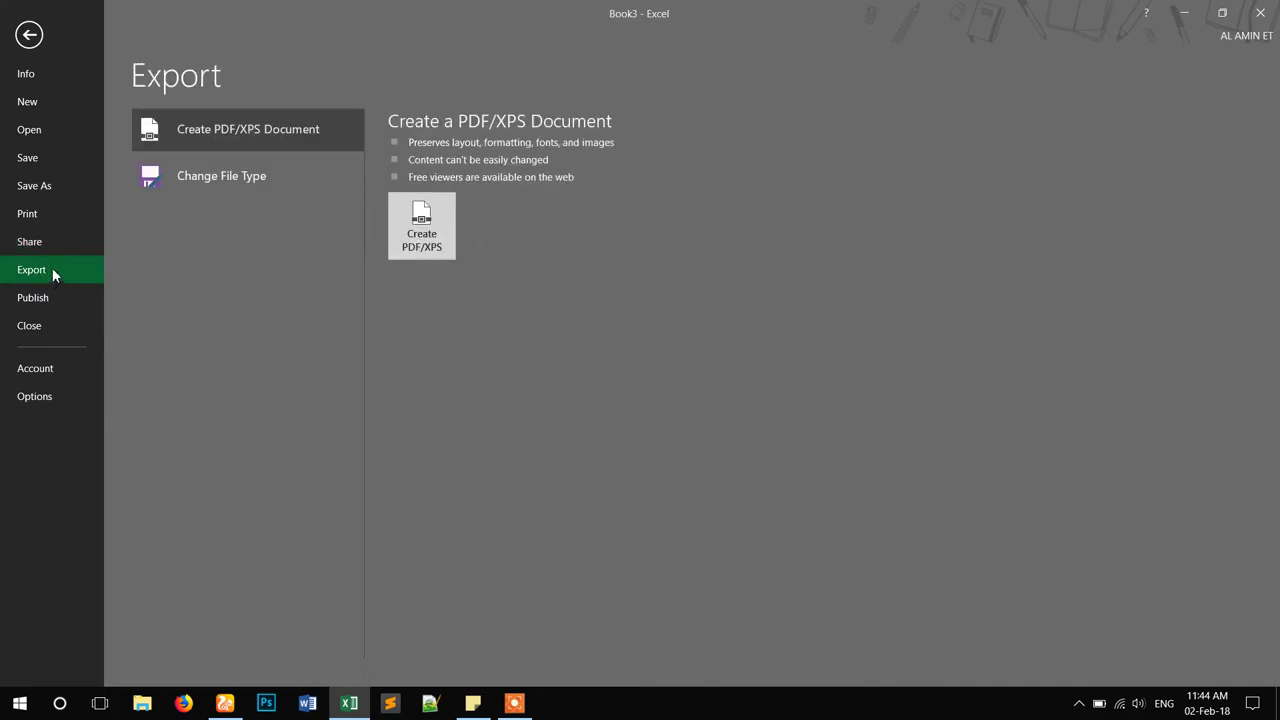
# Step: Start a PDF/XPS export of Book3 as Book3.pdf, then cancel the publishing dialog
pyautogui.click(55, 190)
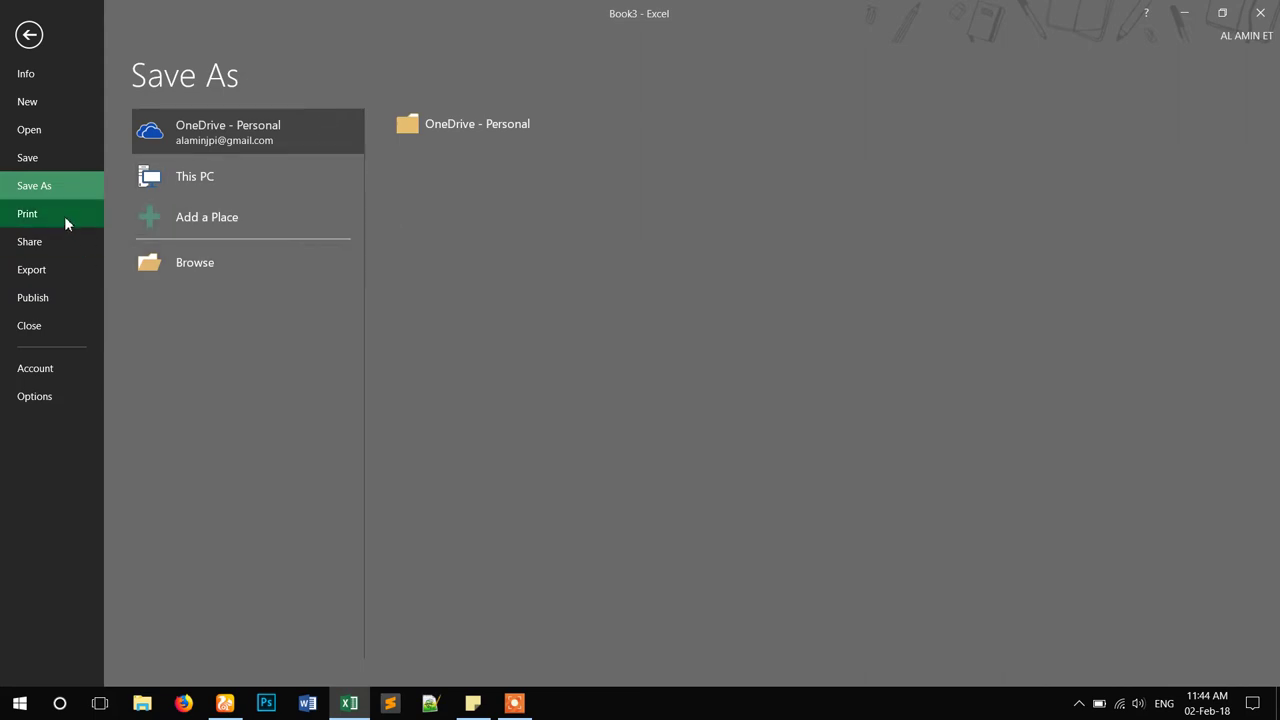
pyautogui.click(44, 281)
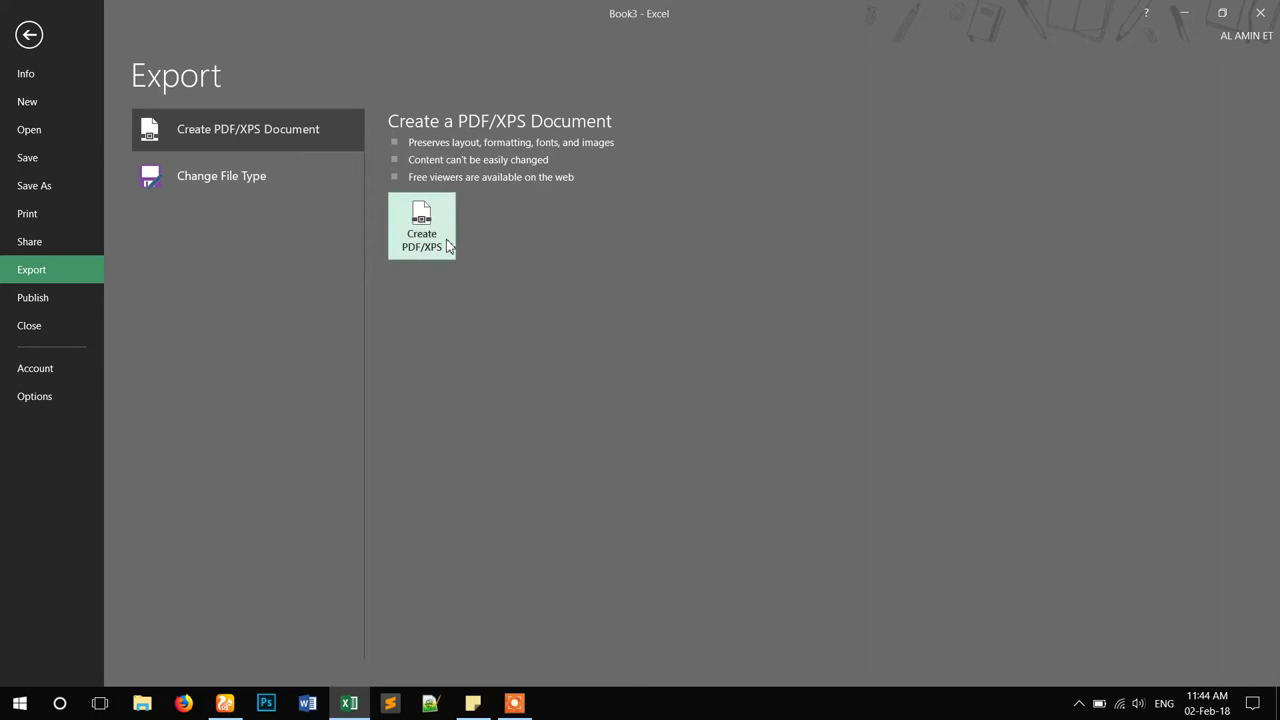
pyautogui.click(416, 242)
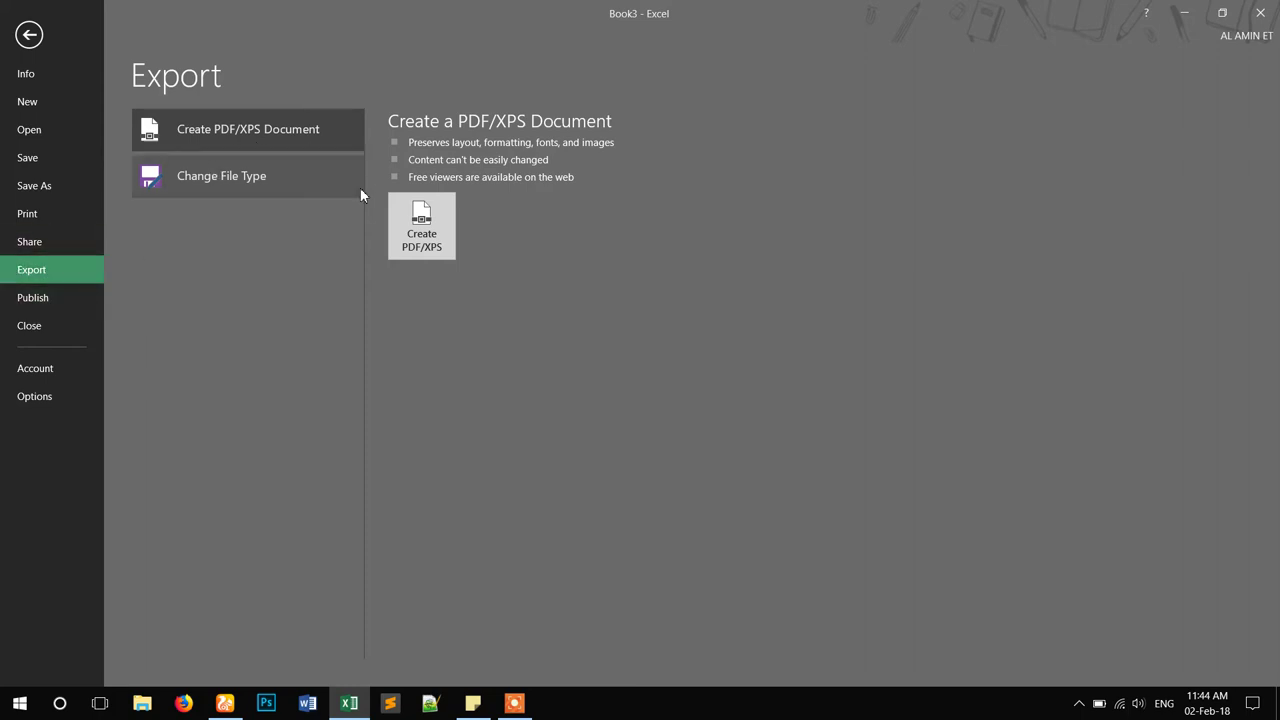
pyautogui.click(408, 236)
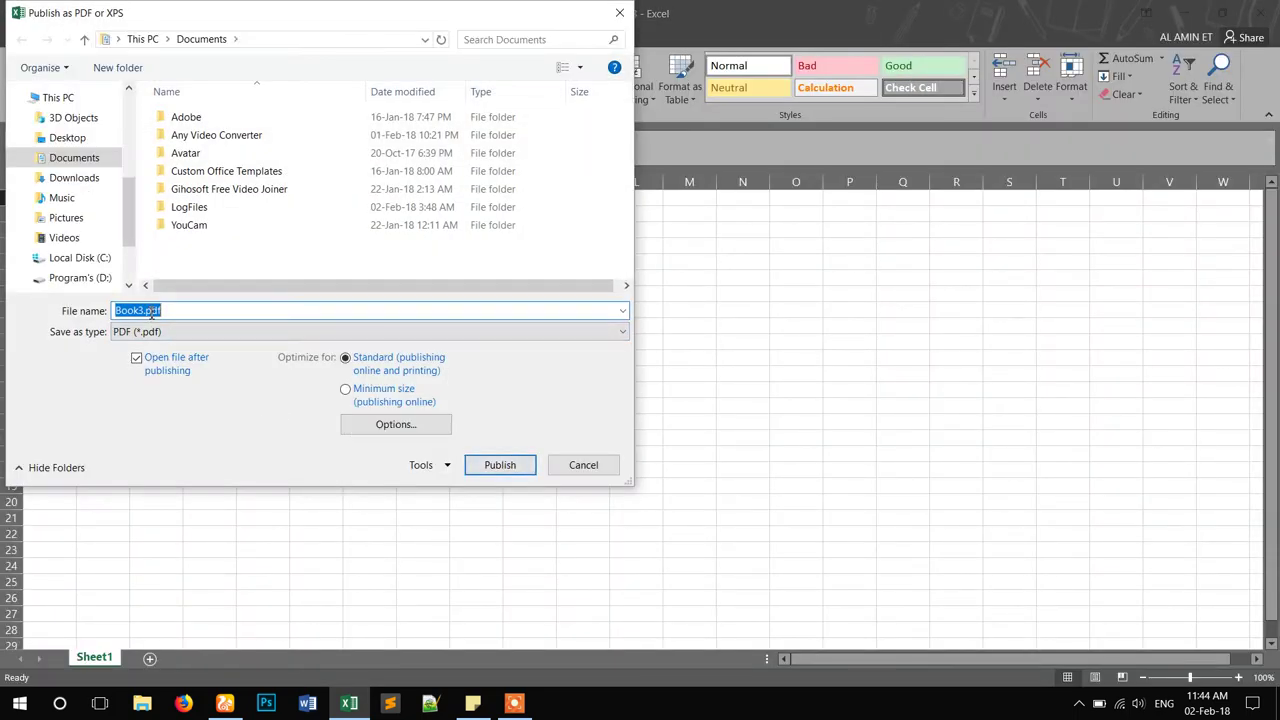
pyautogui.click(149, 312)
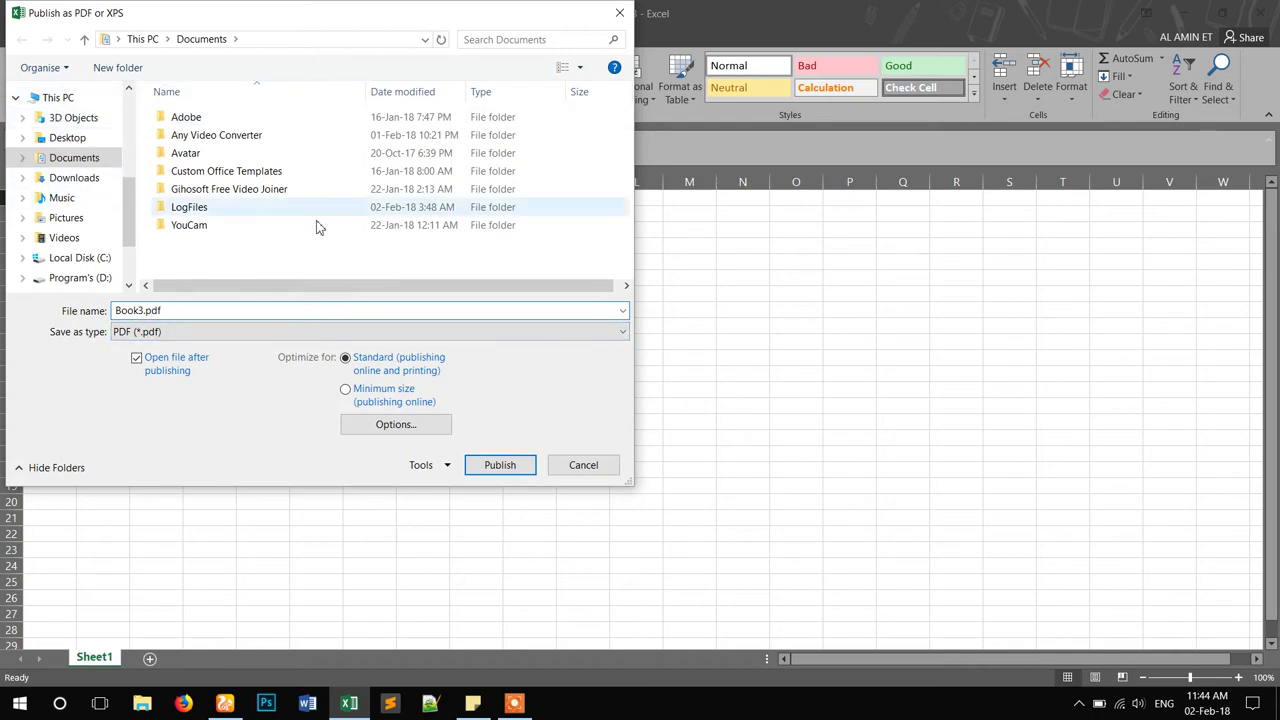
pyautogui.click(580, 465)
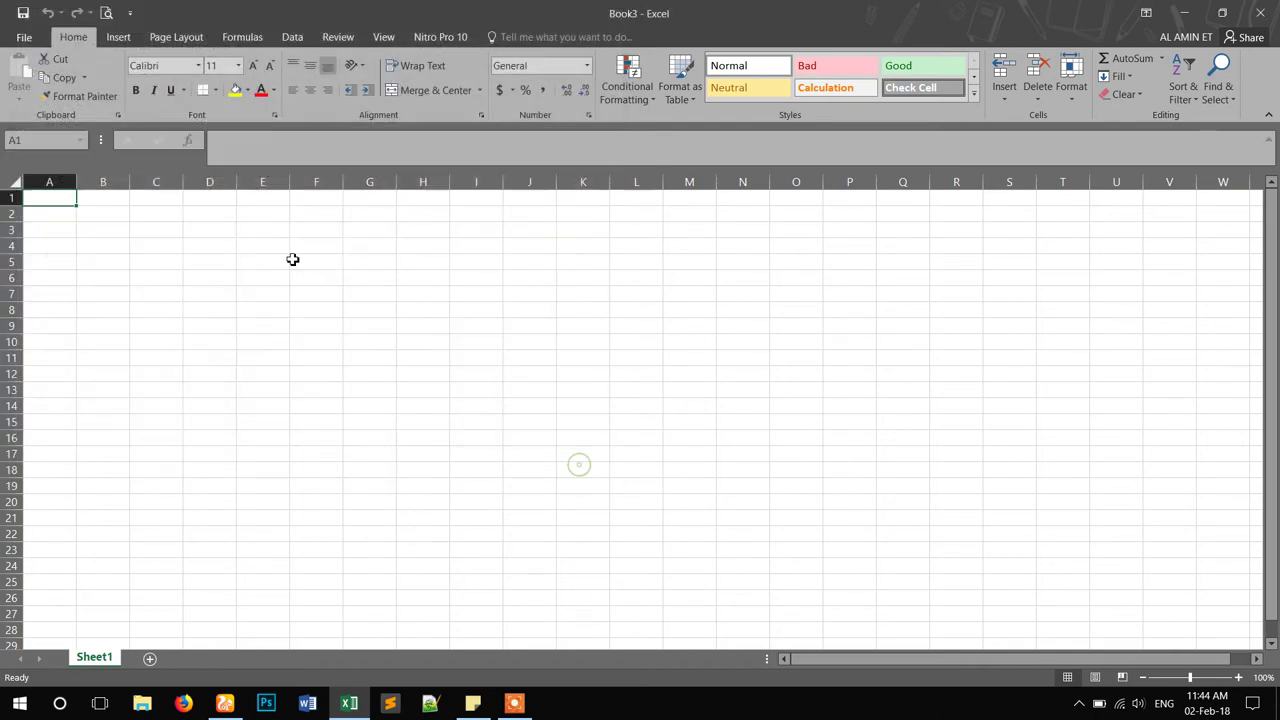
# Step: Go to the File menu's Publish page for Power BI options
pyautogui.click(23, 37)
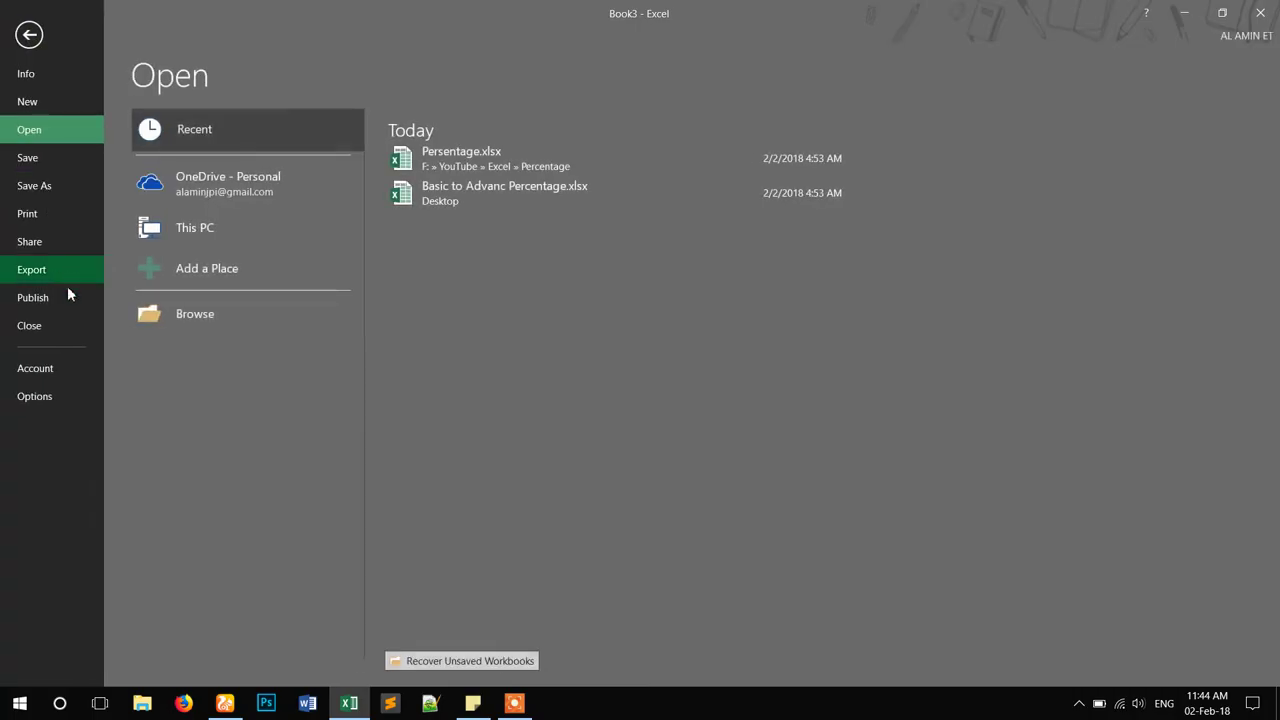
pyautogui.click(60, 296)
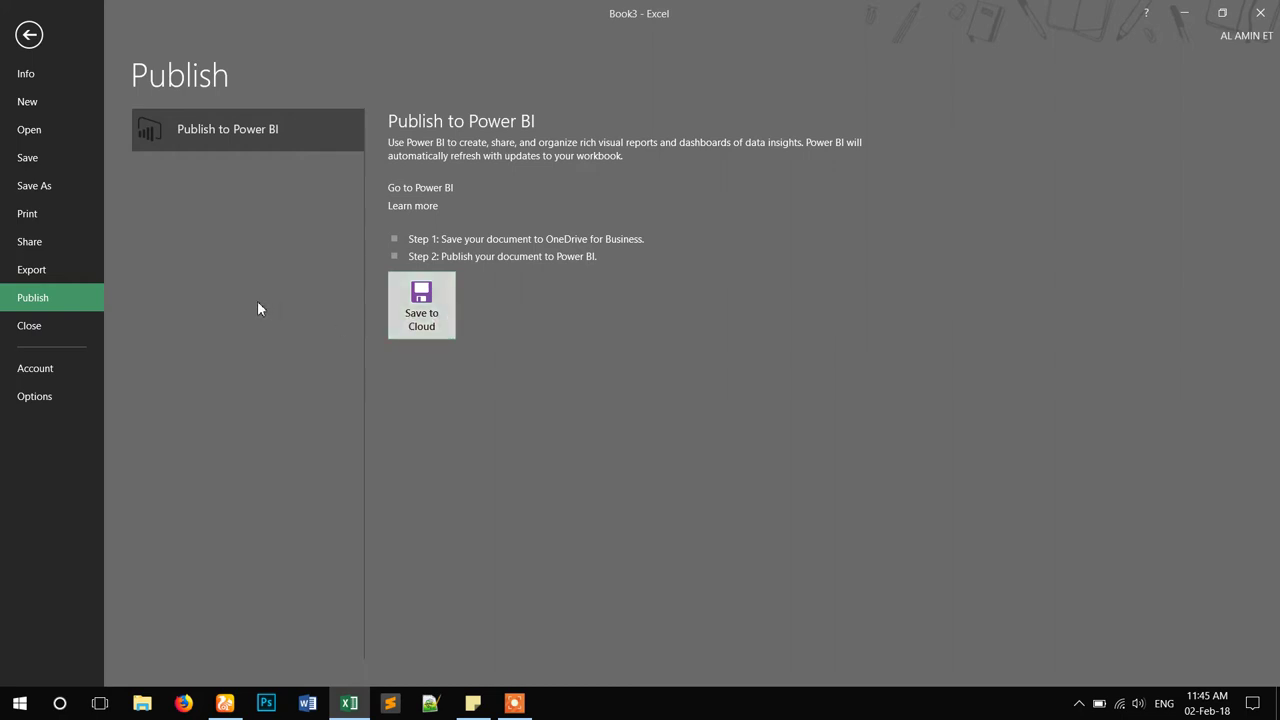
# Step: Return to the worksheet, select G8:J10 then L4, and show the Insert ribbon
pyautogui.click(29, 36)
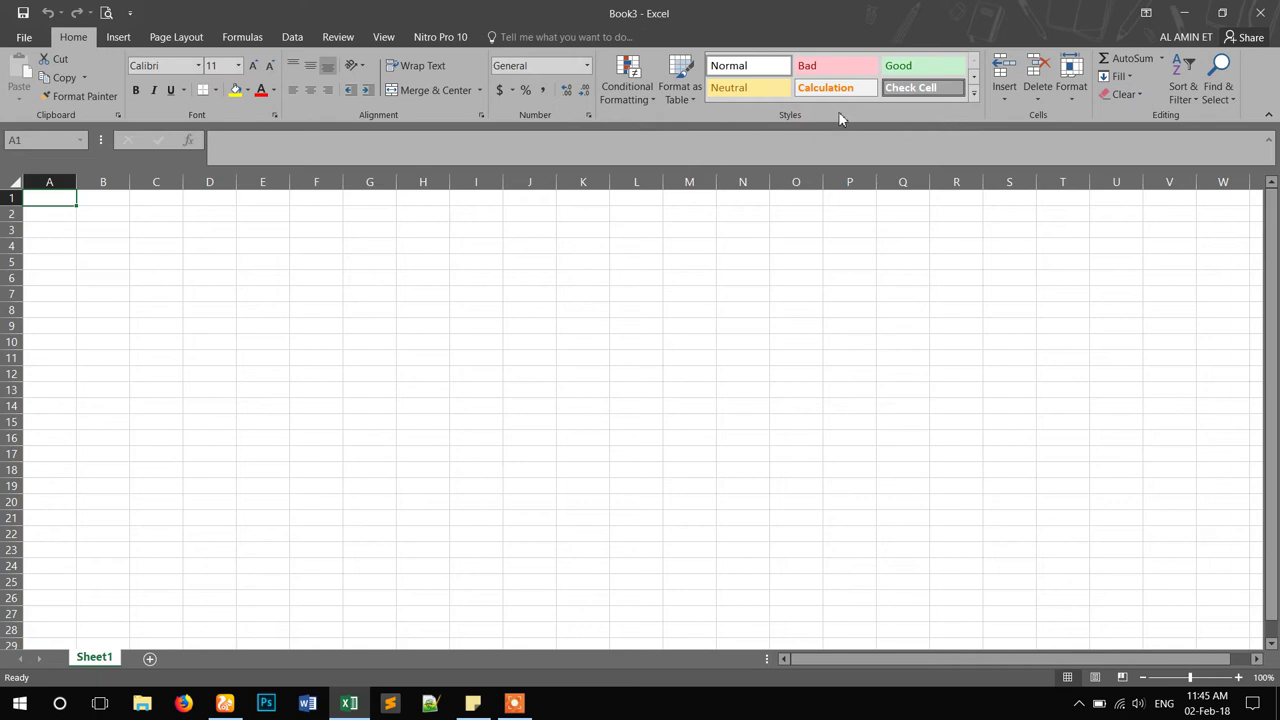
pyautogui.moveTo(379, 305); pyautogui.dragTo(524, 348)
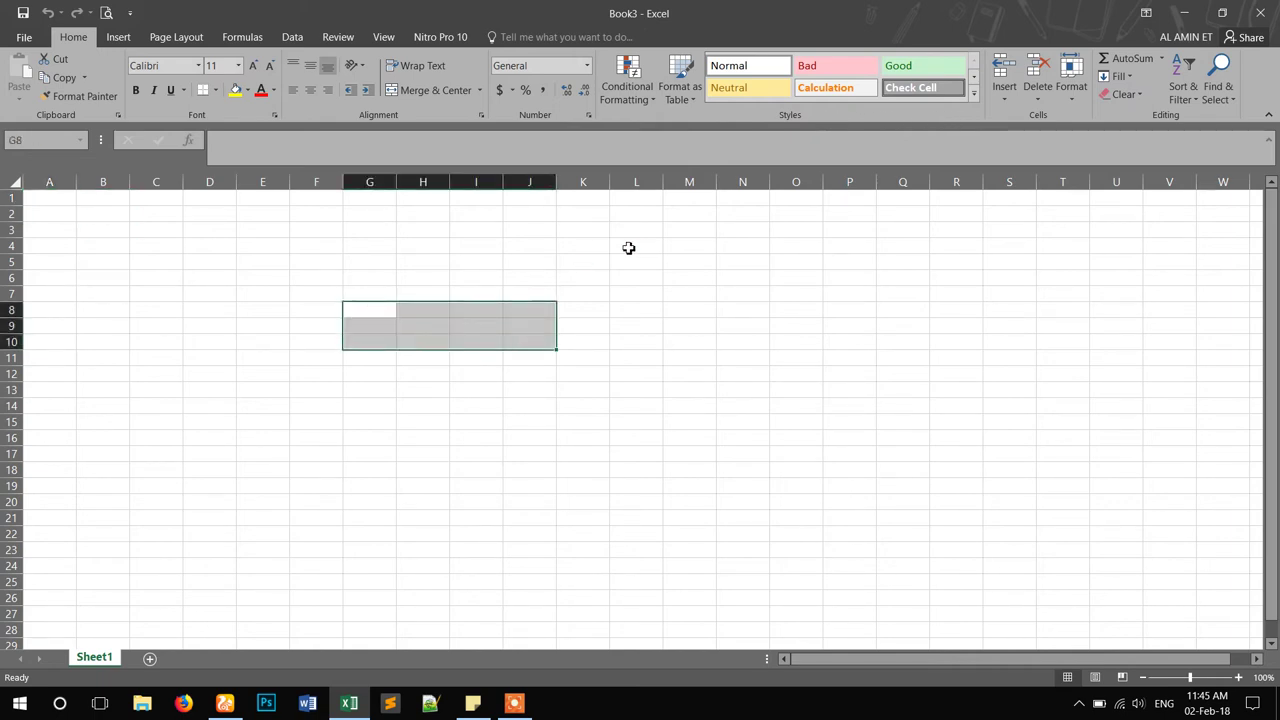
pyautogui.click(640, 248)
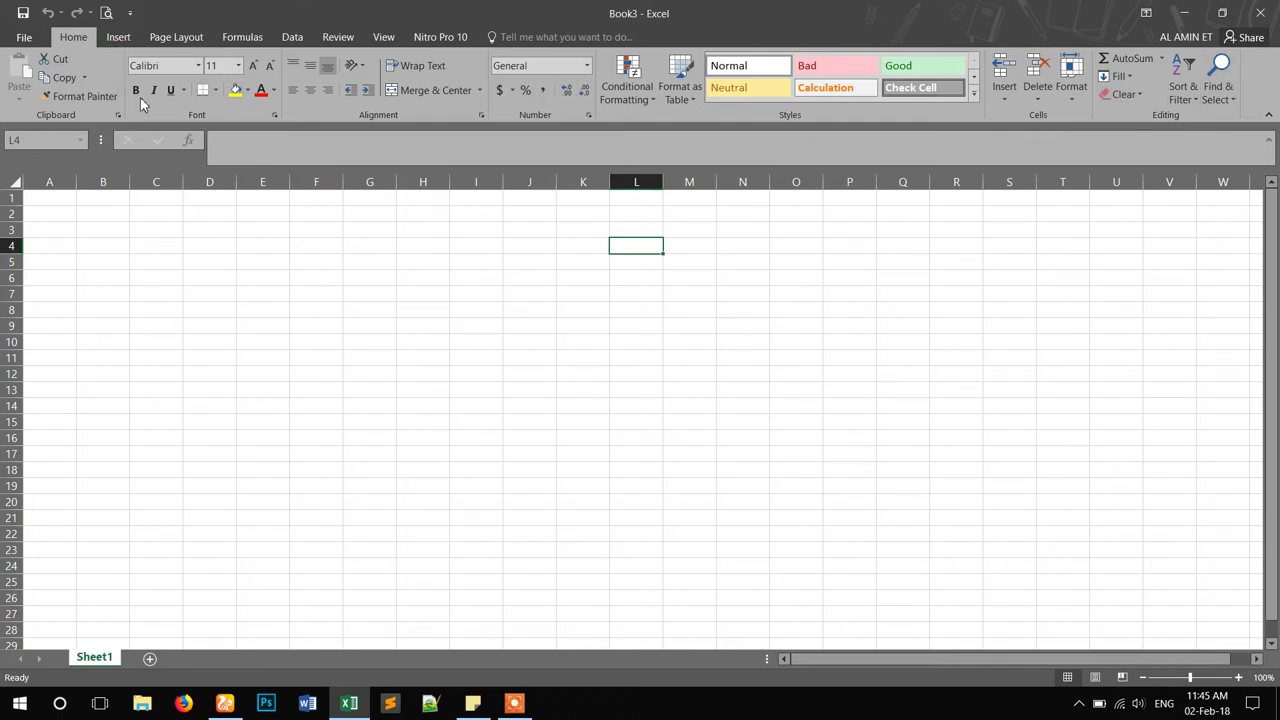
pyautogui.click(127, 42)
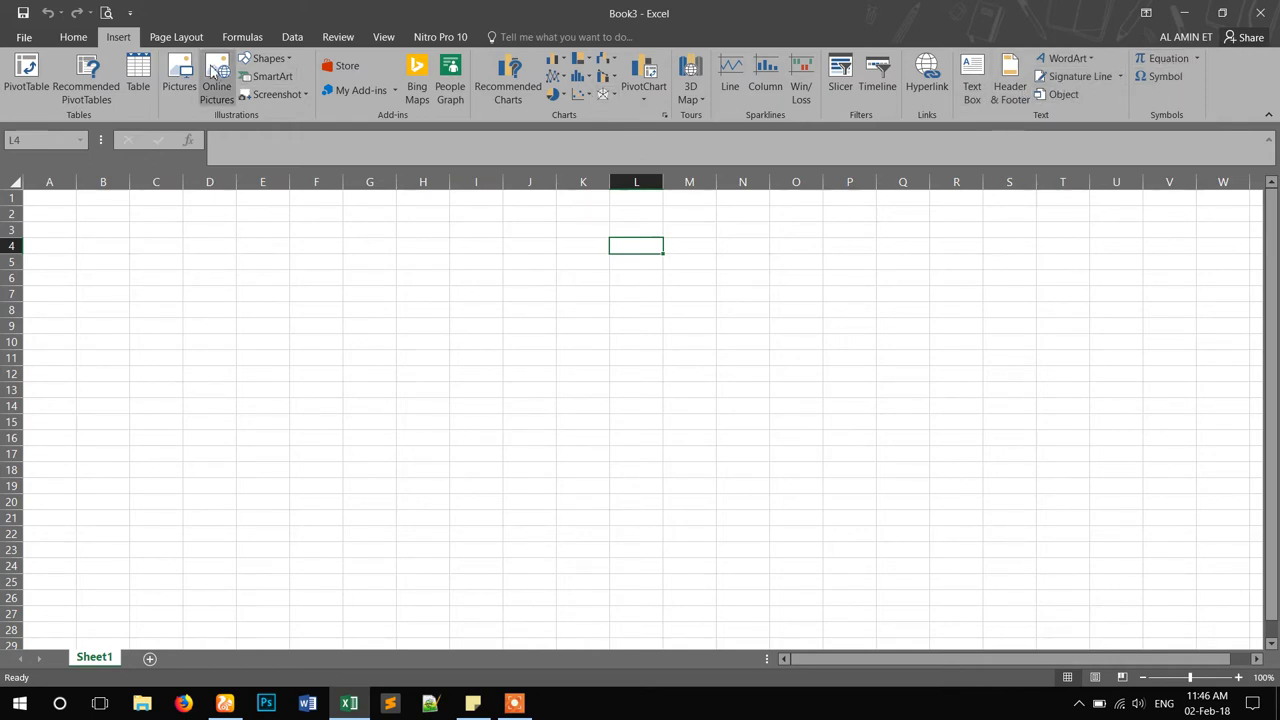
# Step: Show the Page Layout ribbon commands and select cell D6
pyautogui.click(157, 42)
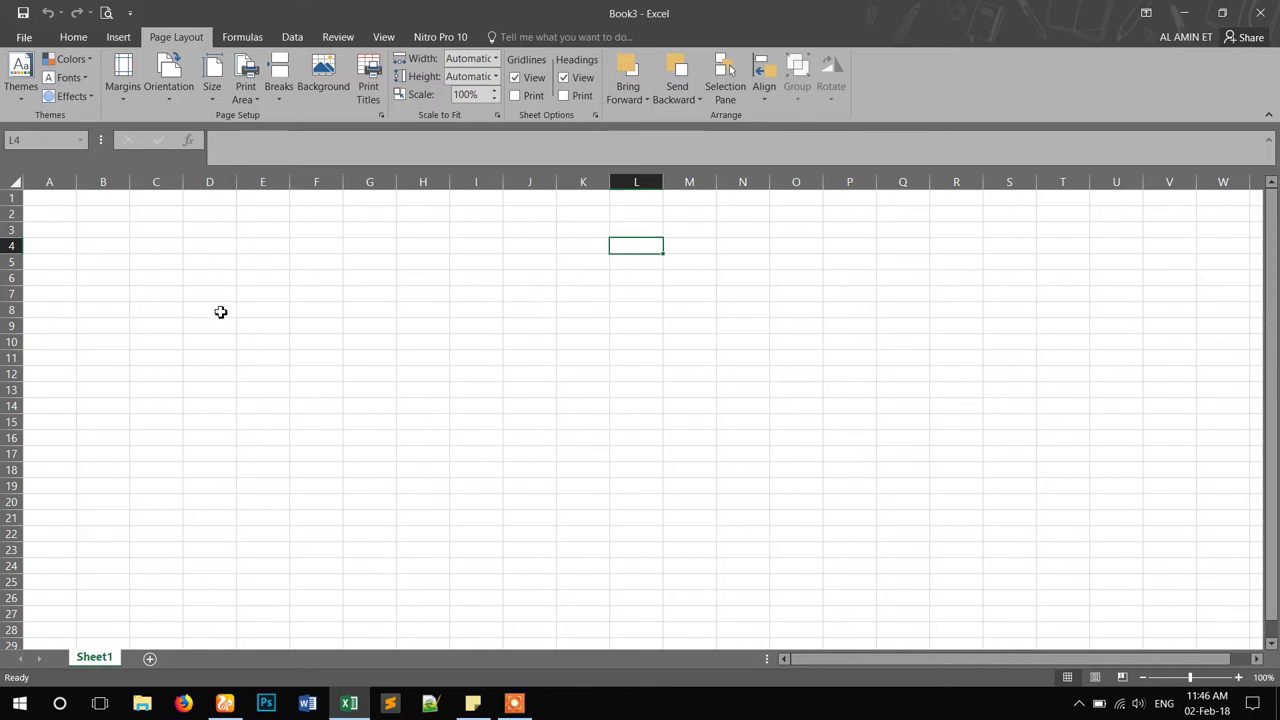
pyautogui.click(204, 281)
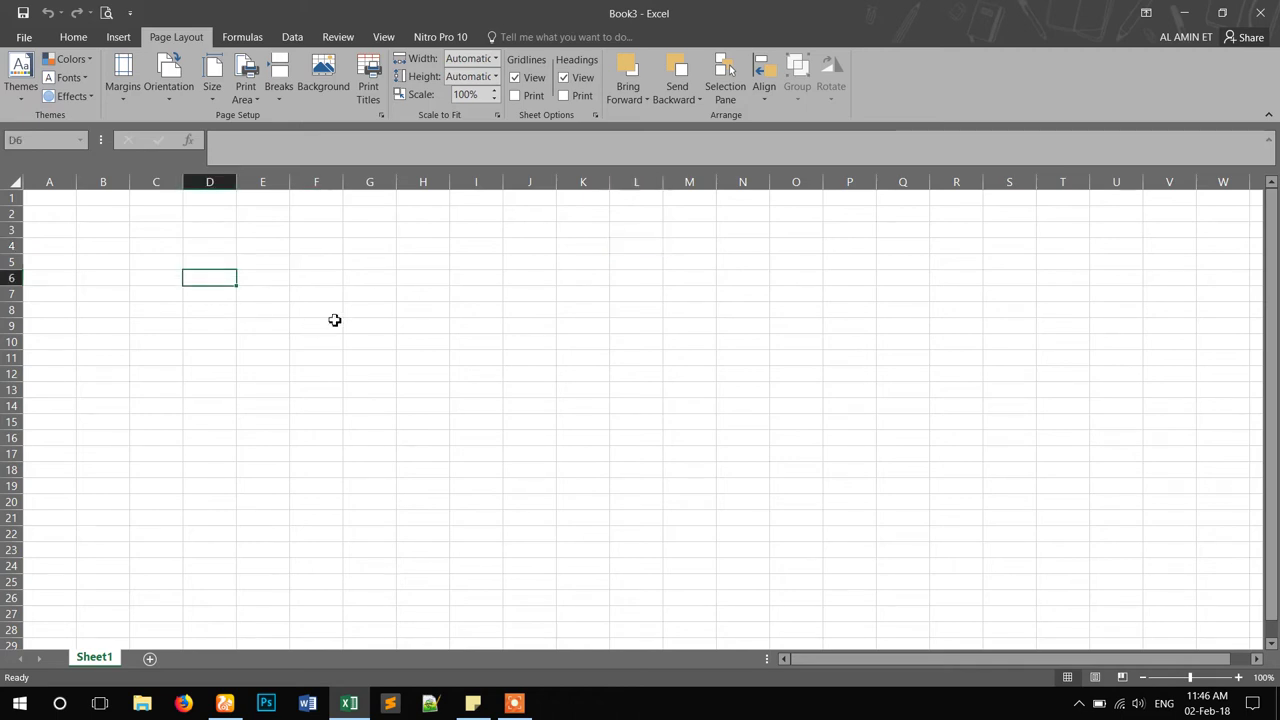
# Step: Enter the label 'Name' in cells D6 and O6
pyautogui.write('Name')
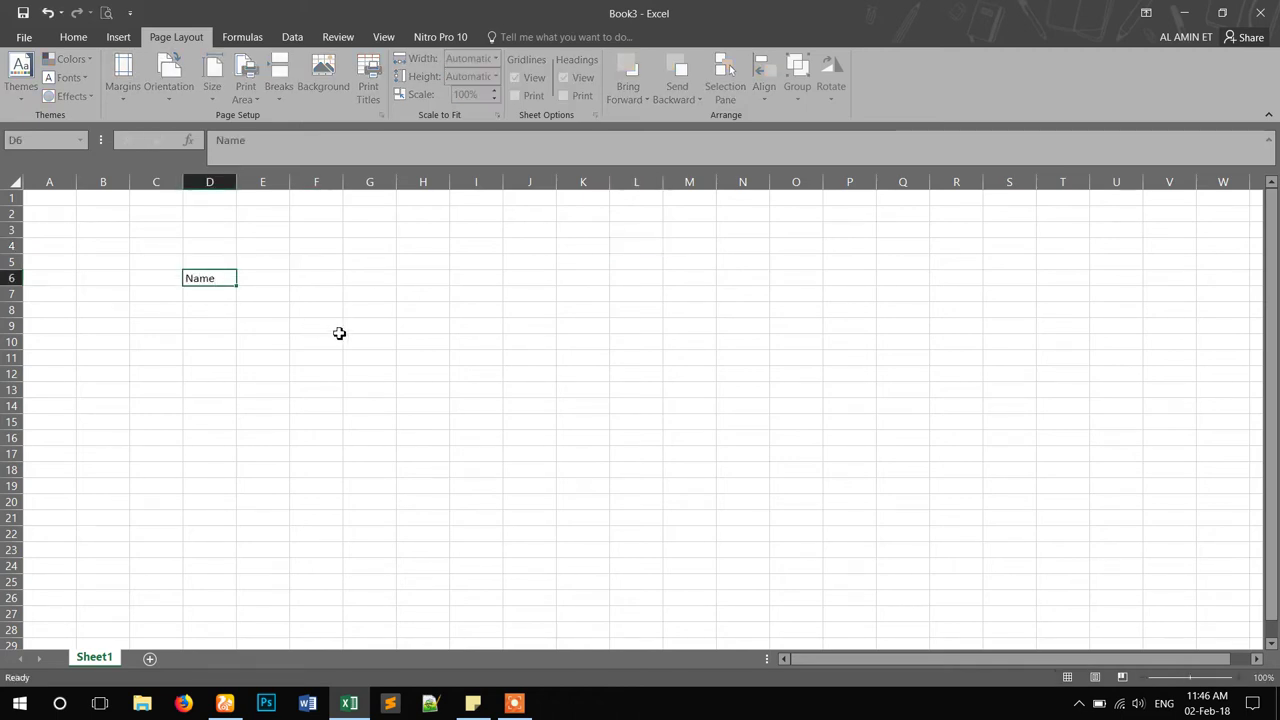
pyautogui.press('Tab')
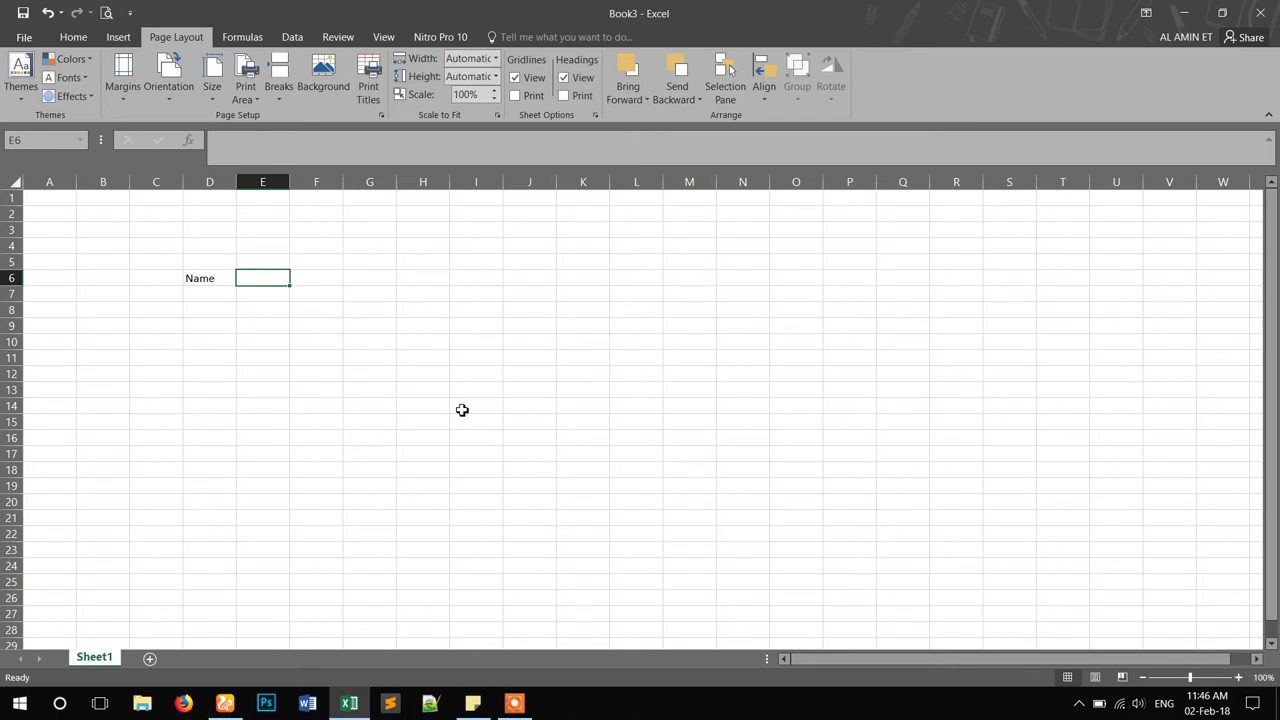
pyautogui.click(777, 282)
pyautogui.write('Name')
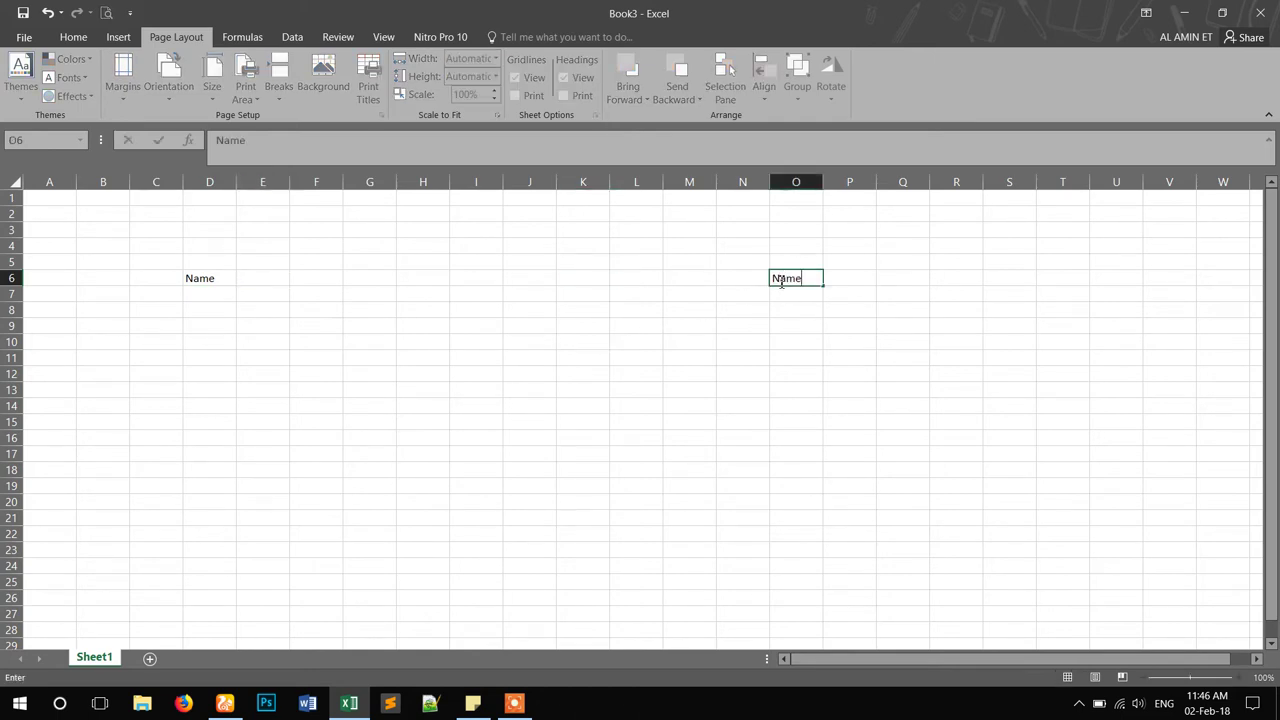
pyautogui.press('Tab')
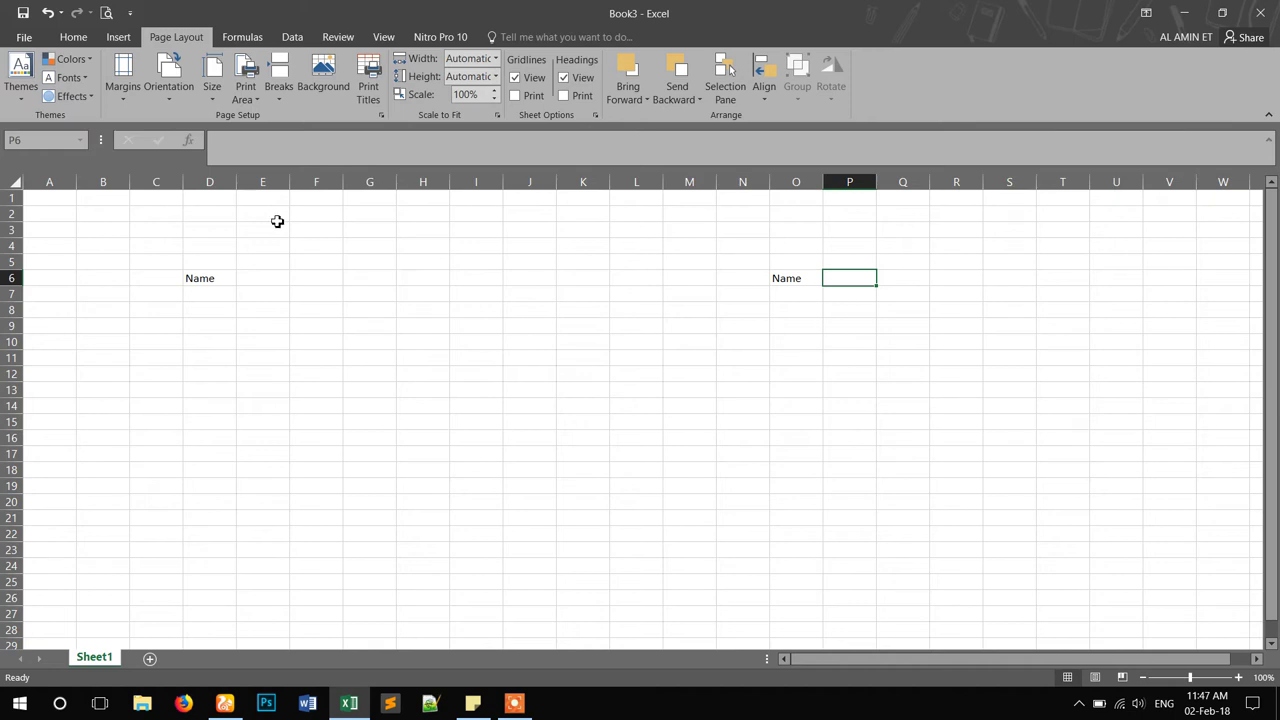
# Step: Clear the Name labels from cells D6 and O6
pyautogui.click(196, 282)
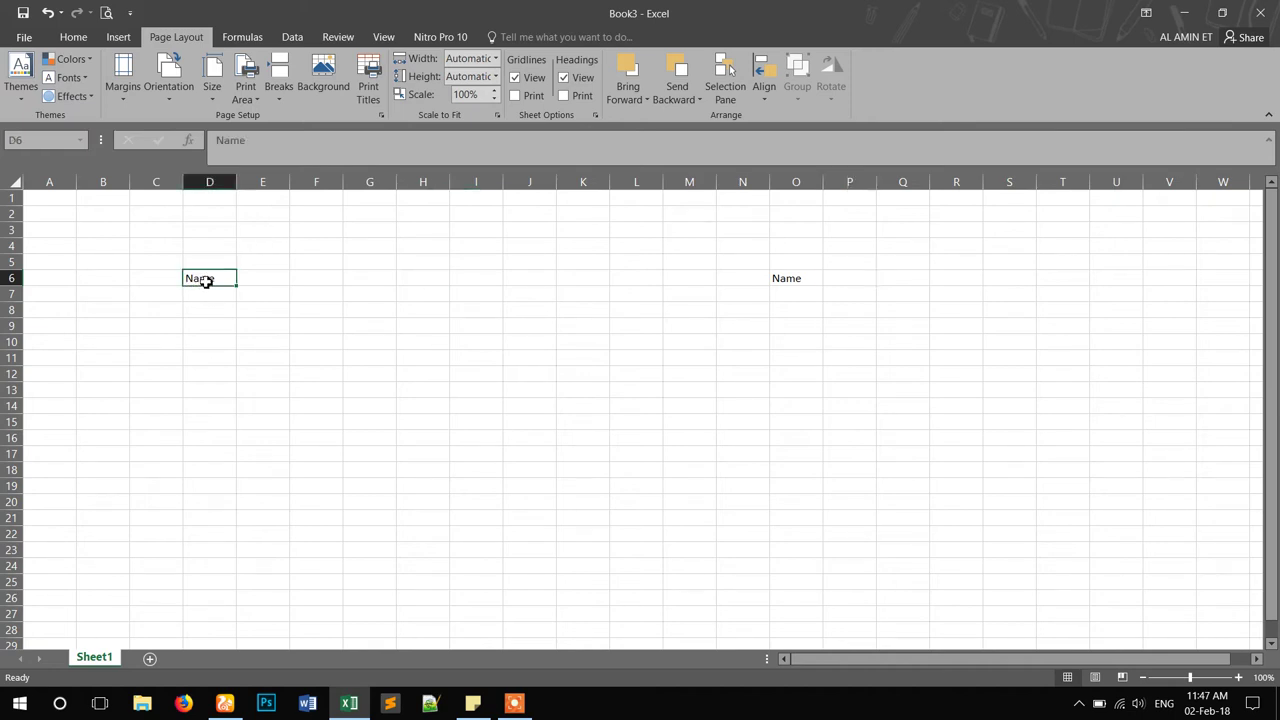
pyautogui.press('Delete')
pyautogui.moveTo(776, 282); pyautogui.dragTo(777, 279)
pyautogui.press('Delete')
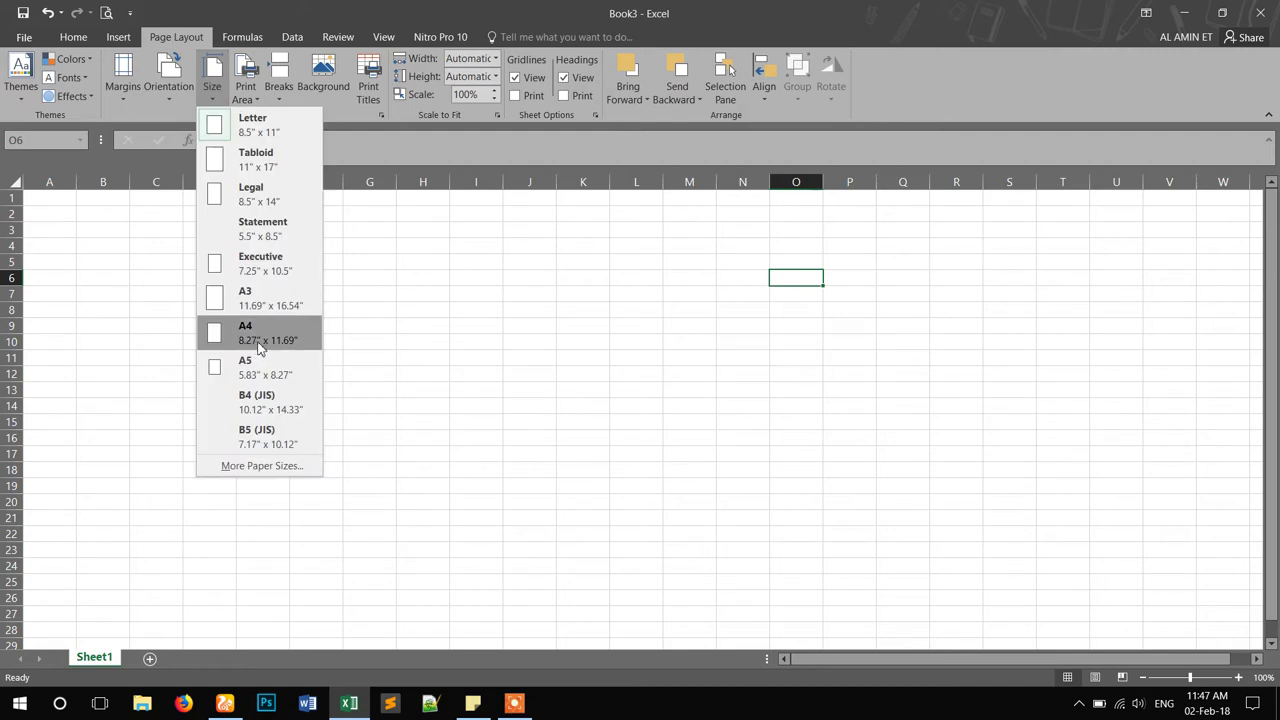
# Step: Choose A4 from the Size list, then bring up the Orientation choices
pyautogui.click(259, 344)
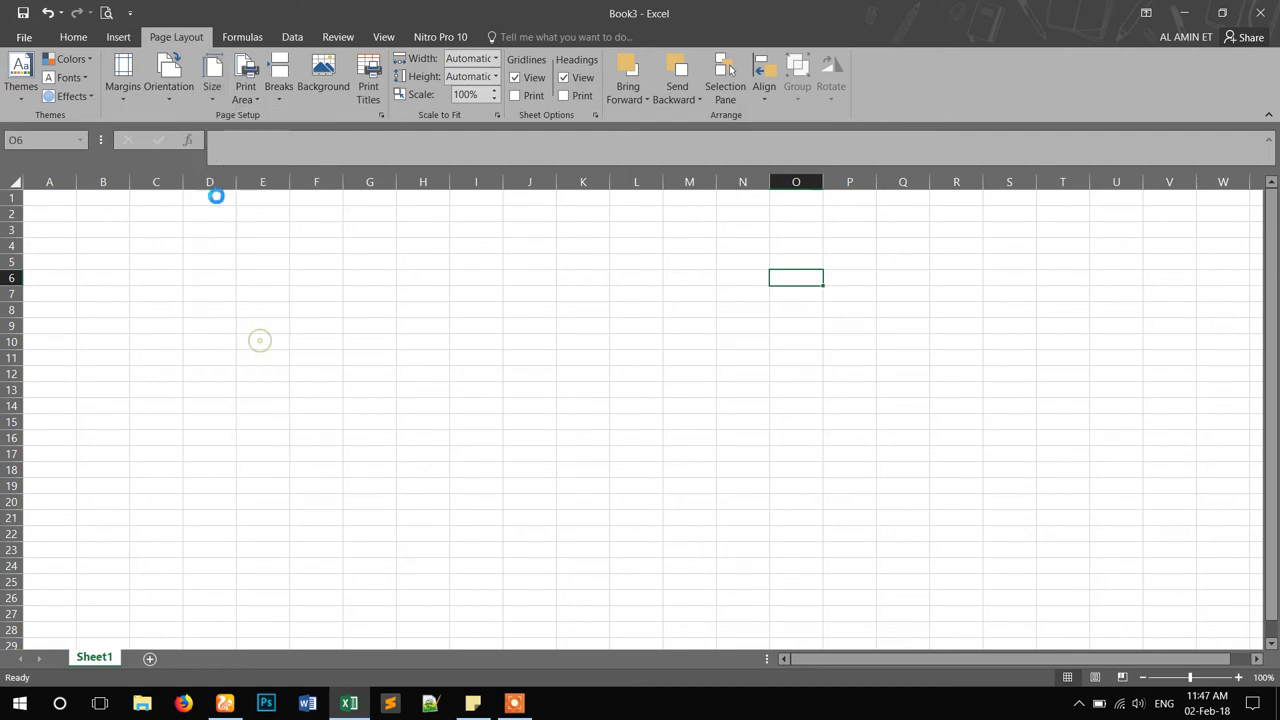
pyautogui.click(170, 108)
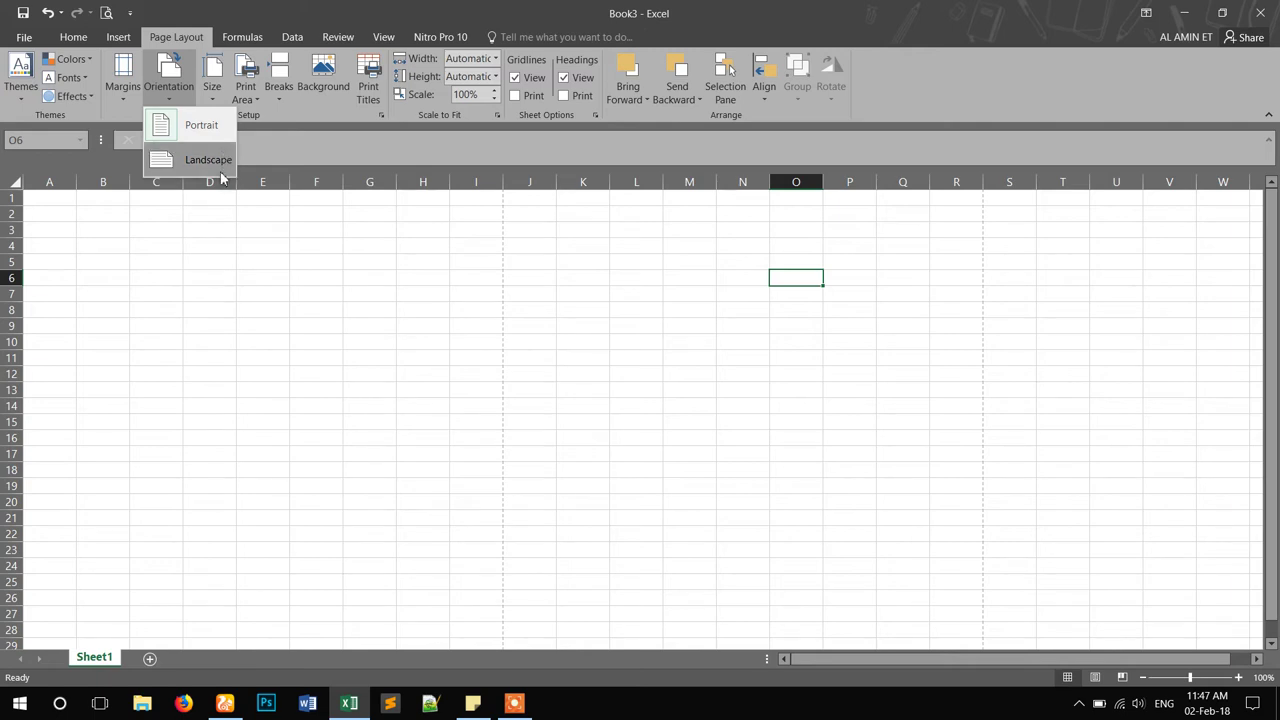
# Step: Apply the Narrow margin preset (0.25" left and right) so page breaks fall after column K
pyautogui.click(176, 292)
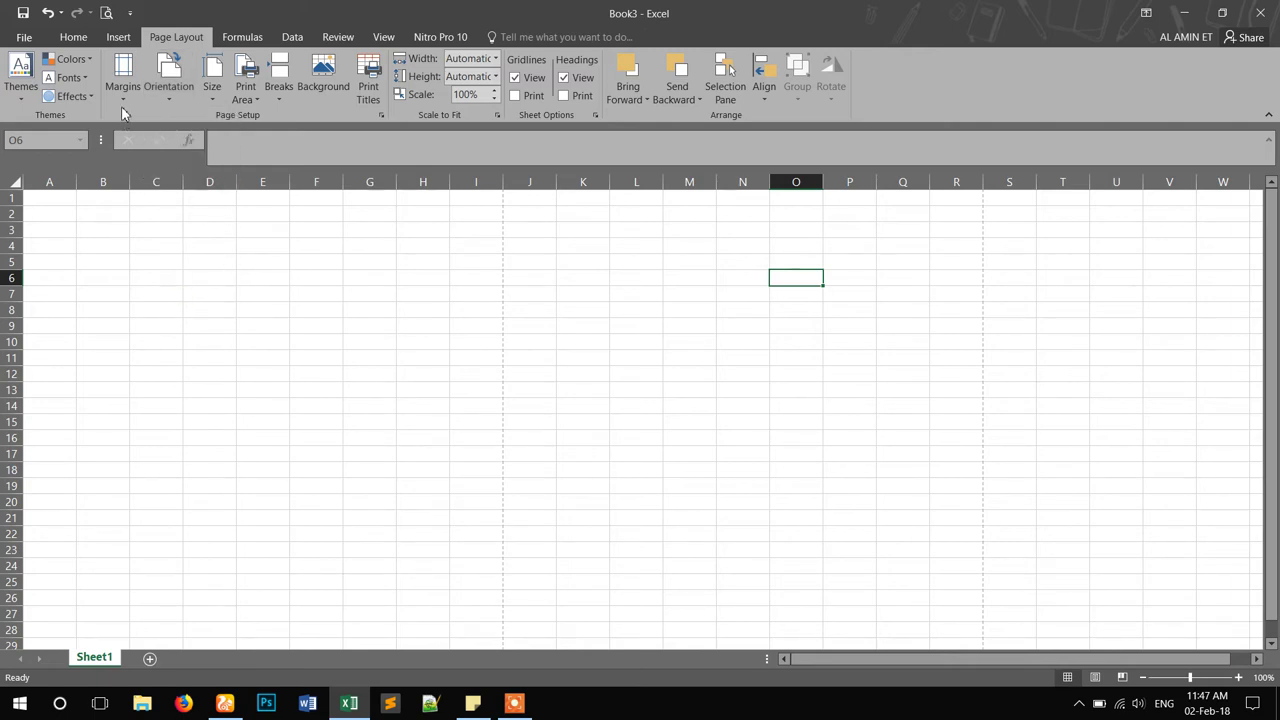
pyautogui.click(118, 37)
pyautogui.click(176, 37)
pyautogui.click(123, 95)
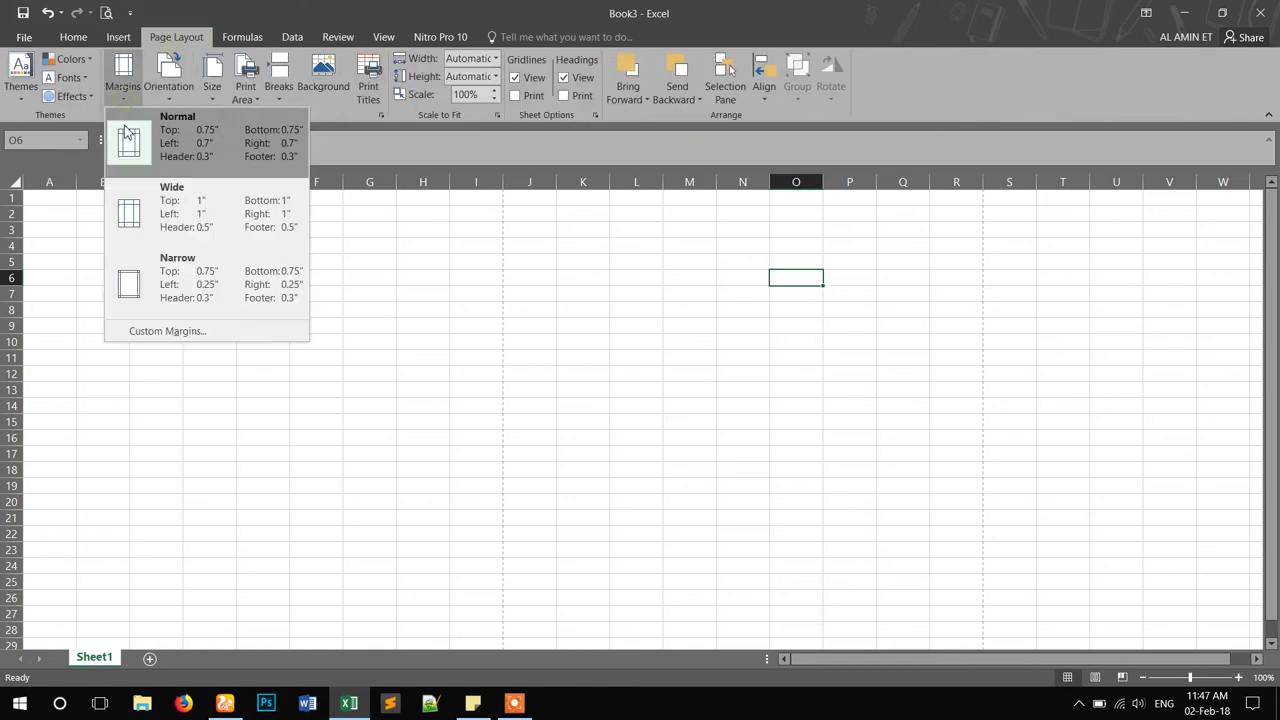
pyautogui.click(194, 293)
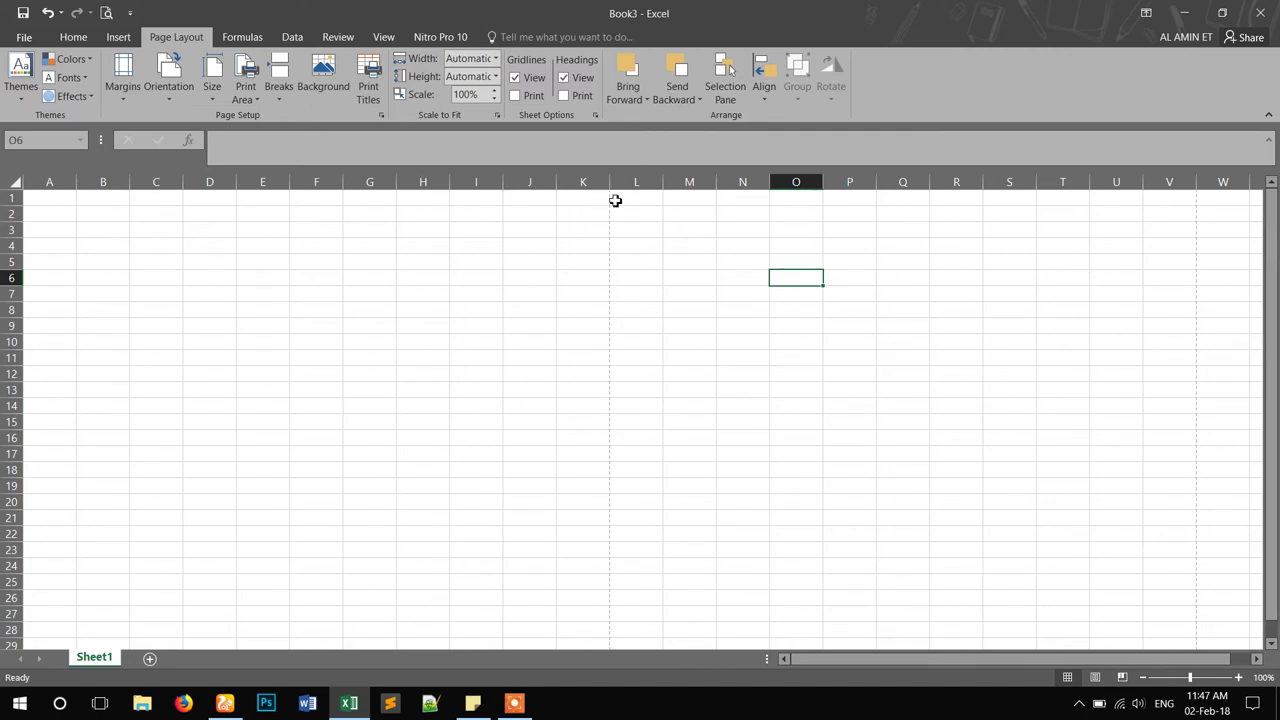
pyautogui.scroll(-1, 624, 539)
pyautogui.scroll(-3, 624, 539)
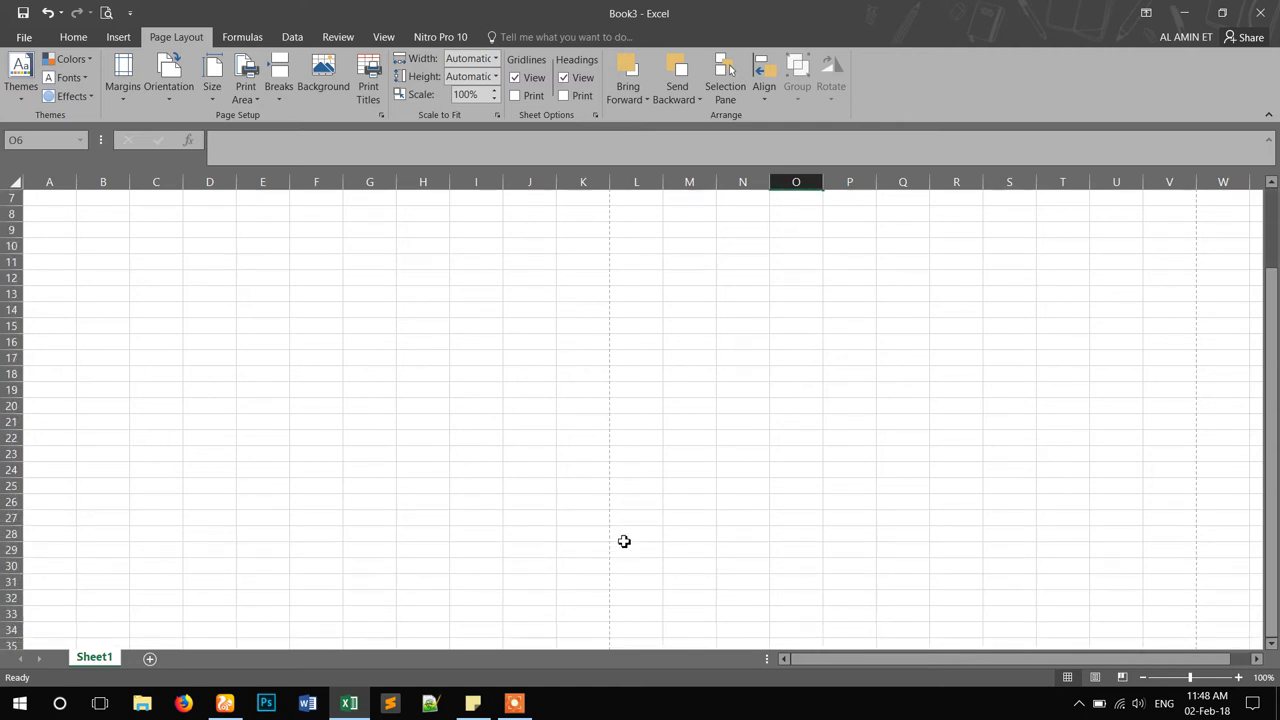
pyautogui.scroll(3, 624, 541)
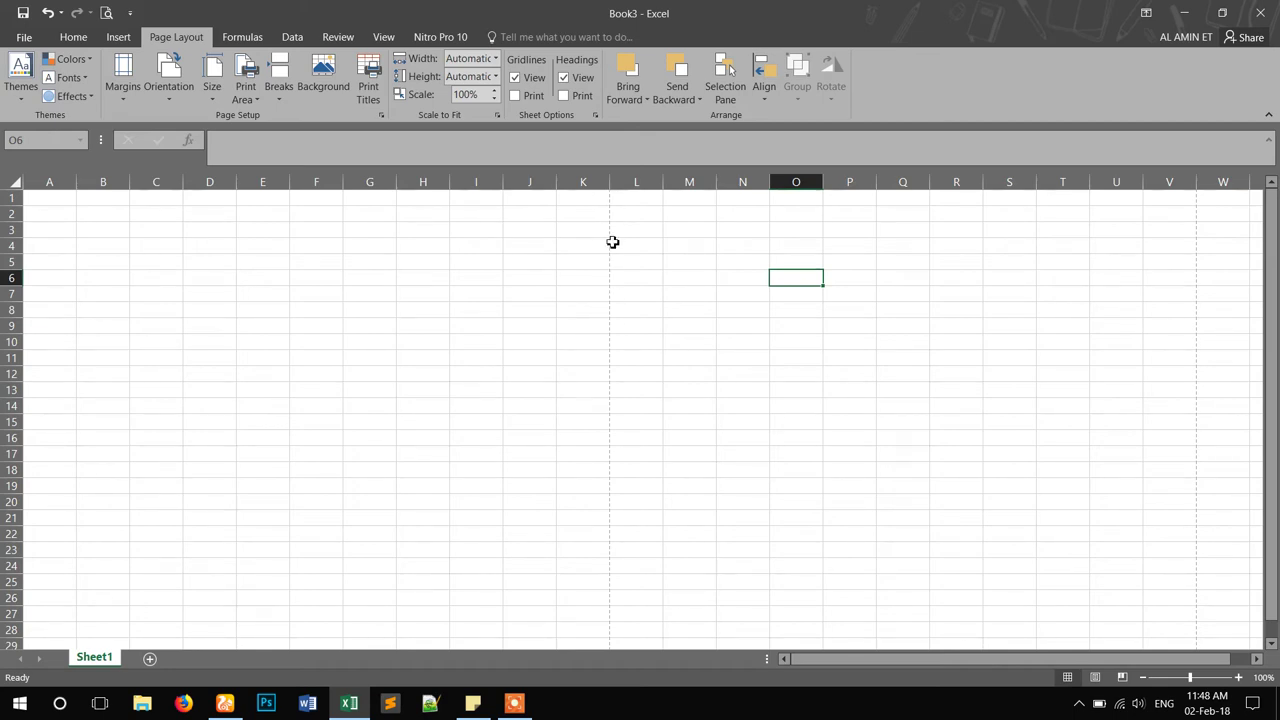
pyautogui.moveTo(64, 196); pyautogui.dragTo(360, 454)
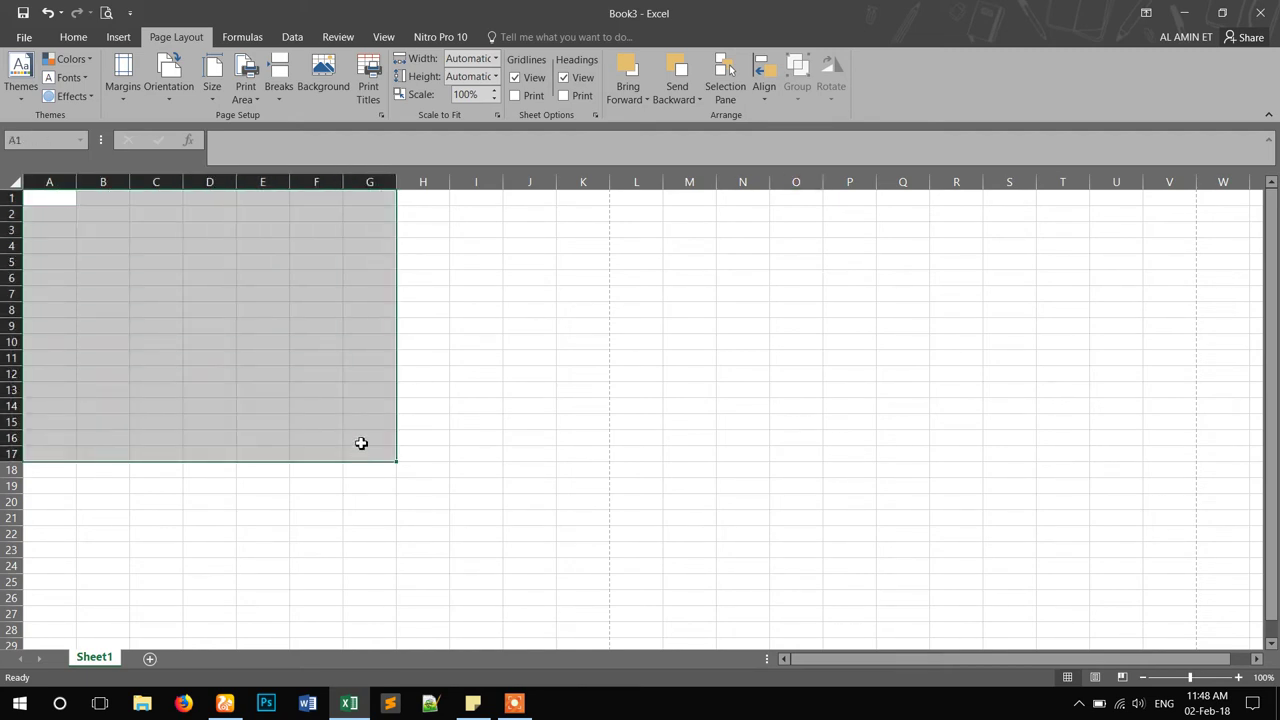
pyautogui.scroll(-4, 361, 443)
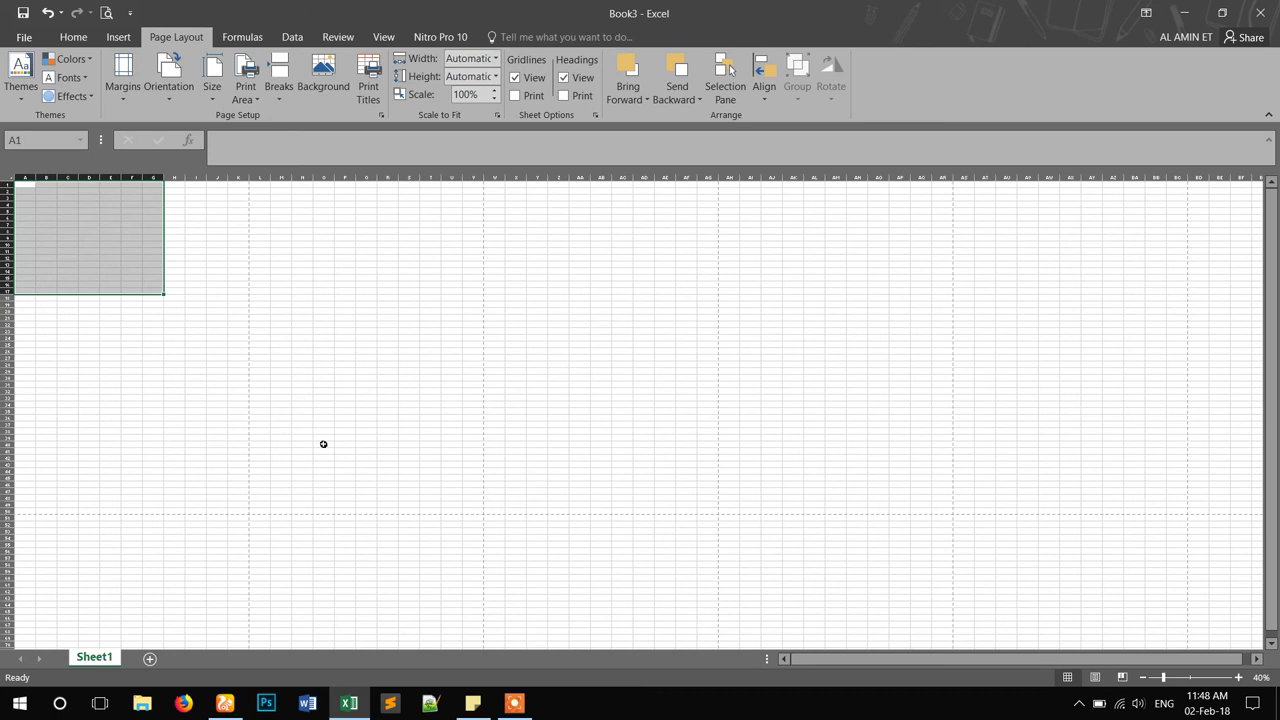
pyautogui.click(195, 331)
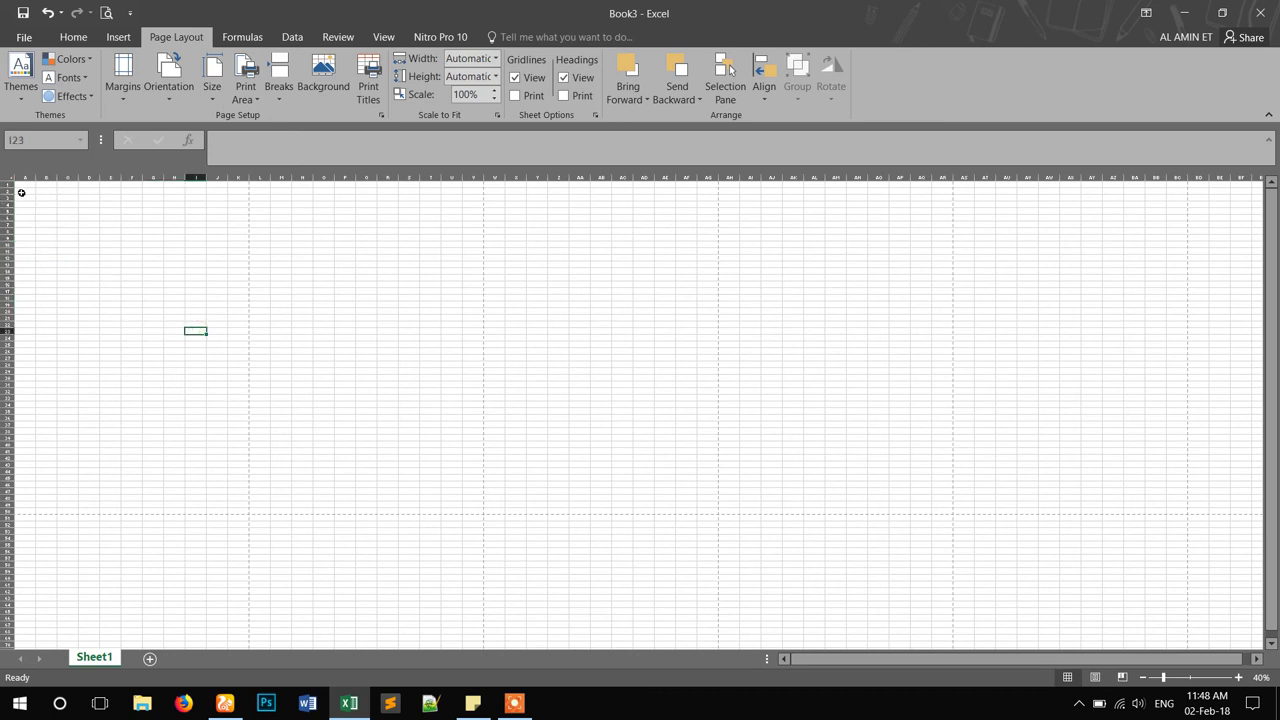
pyautogui.moveTo(22, 185); pyautogui.dragTo(247, 508)
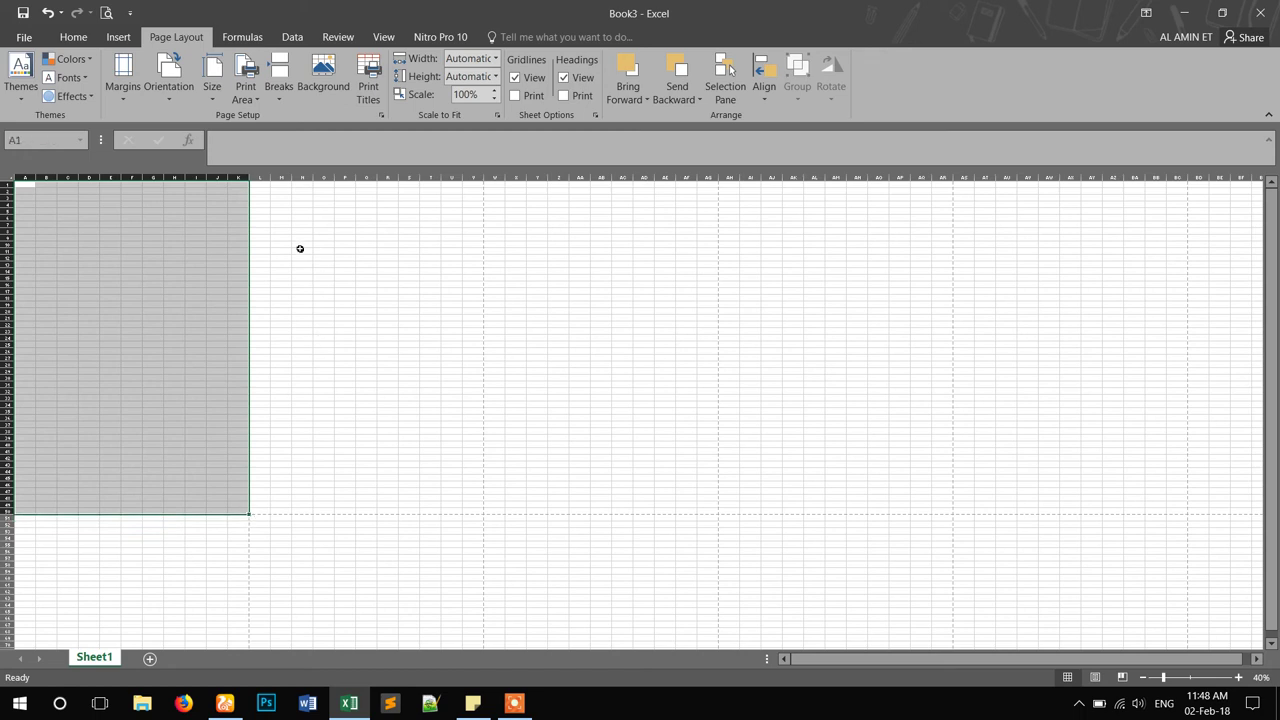
pyautogui.moveTo(258, 186); pyautogui.dragTo(469, 512)
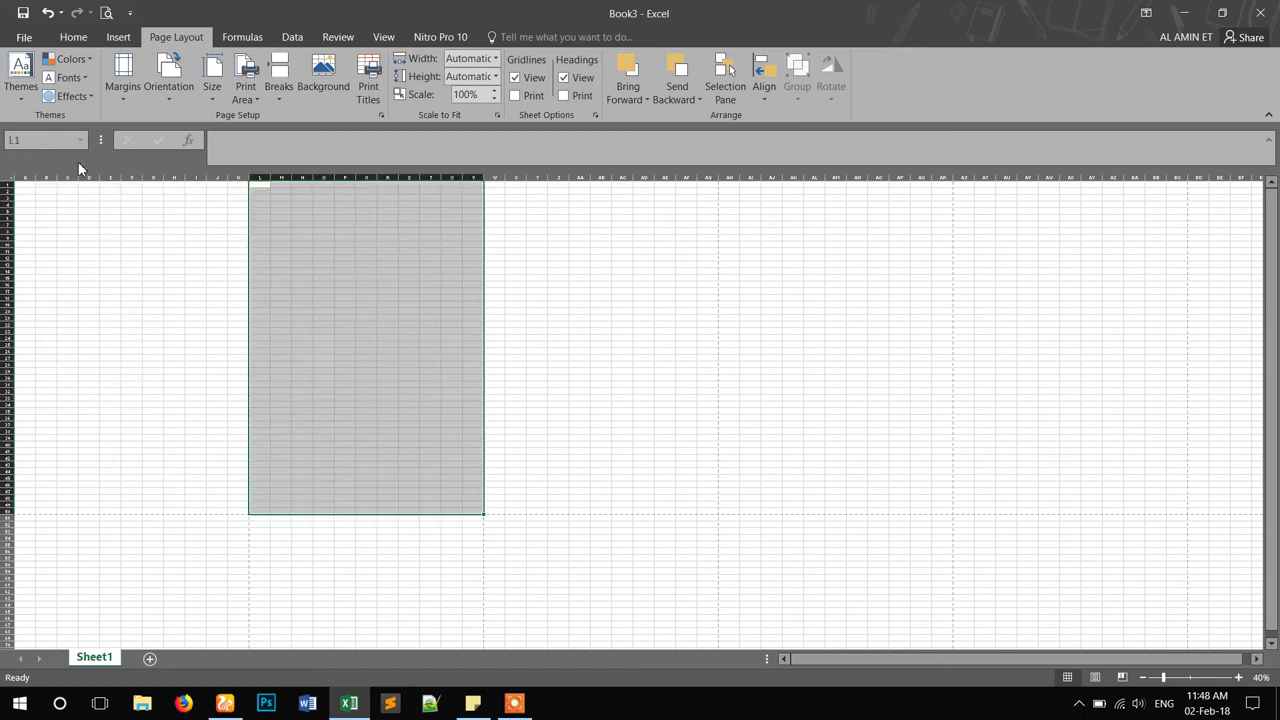
pyautogui.moveTo(212, 236); pyautogui.dragTo(257, 242)
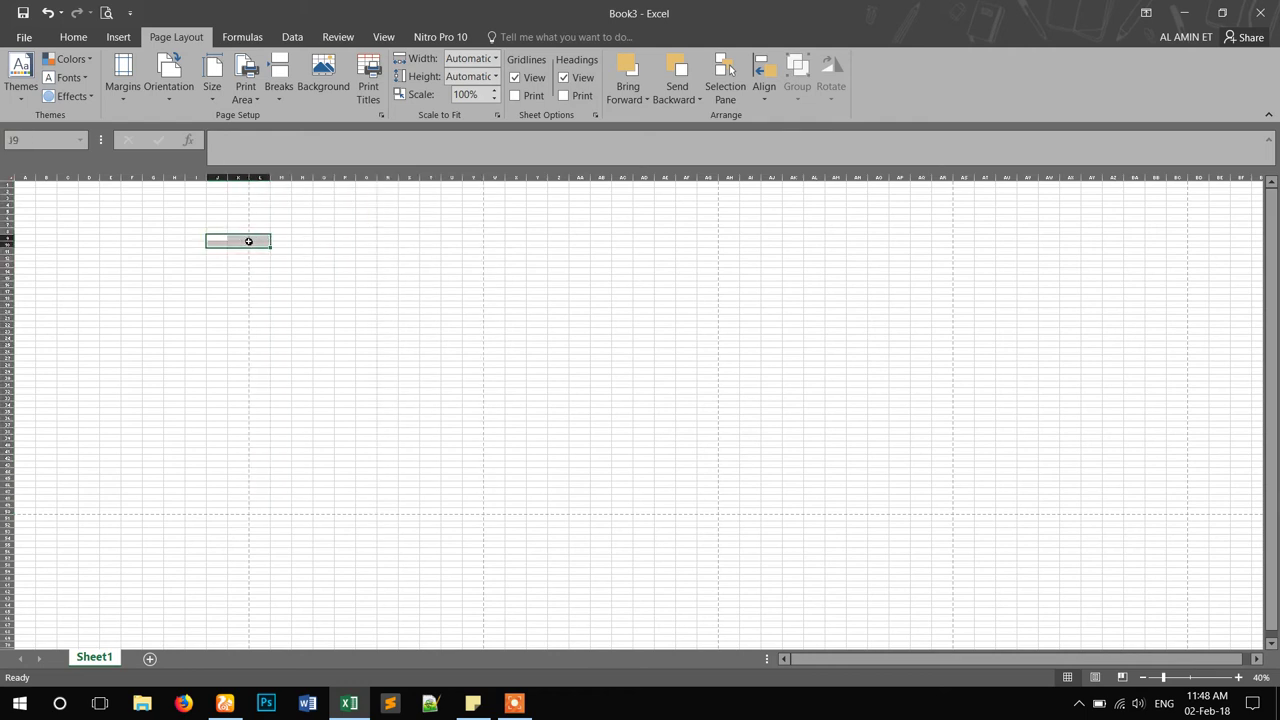
pyautogui.click(248, 241)
pyautogui.click(259, 239)
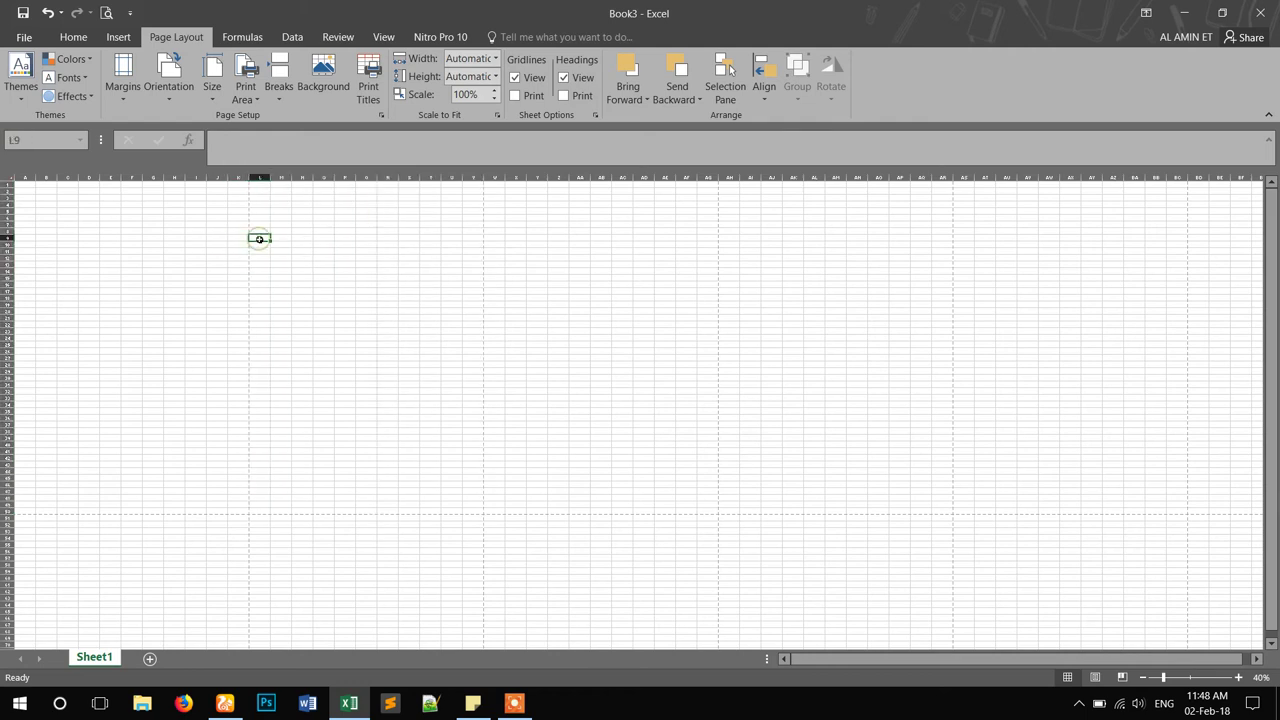
pyautogui.scroll(4, 259, 239)
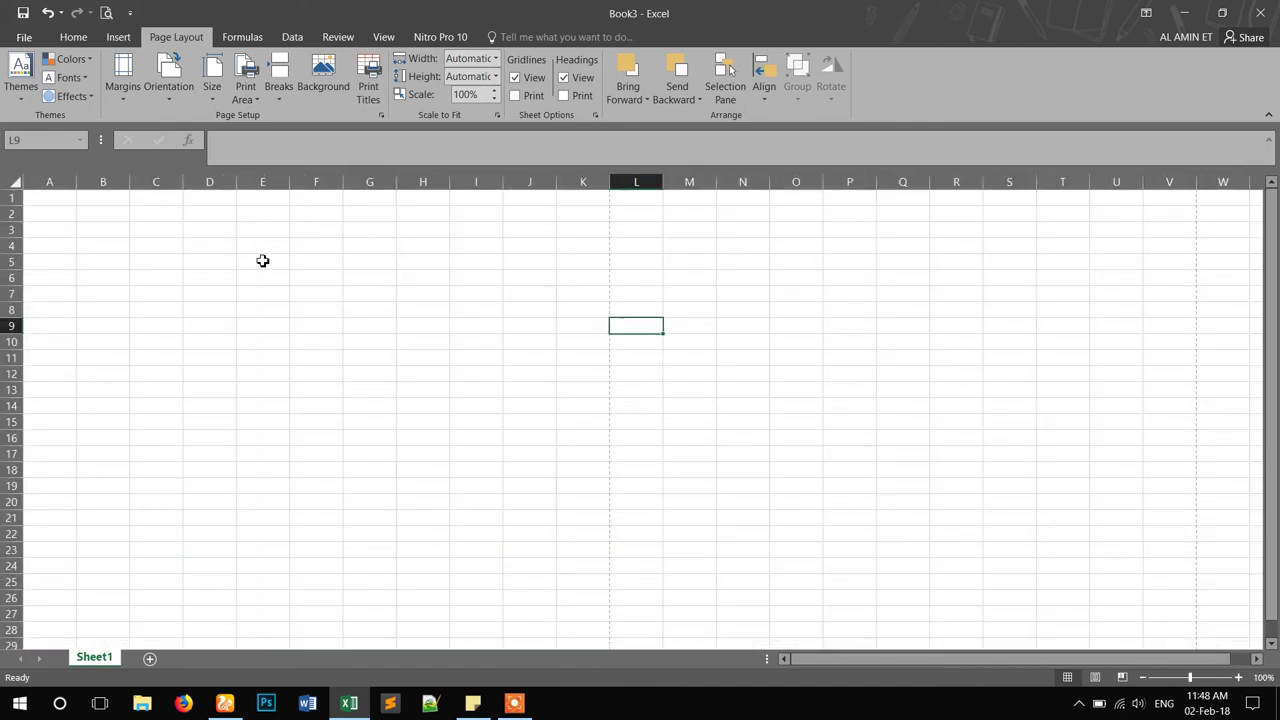
# Step: Enter the label 'Name' in K9 and the user's name in L9
pyautogui.click(603, 323)
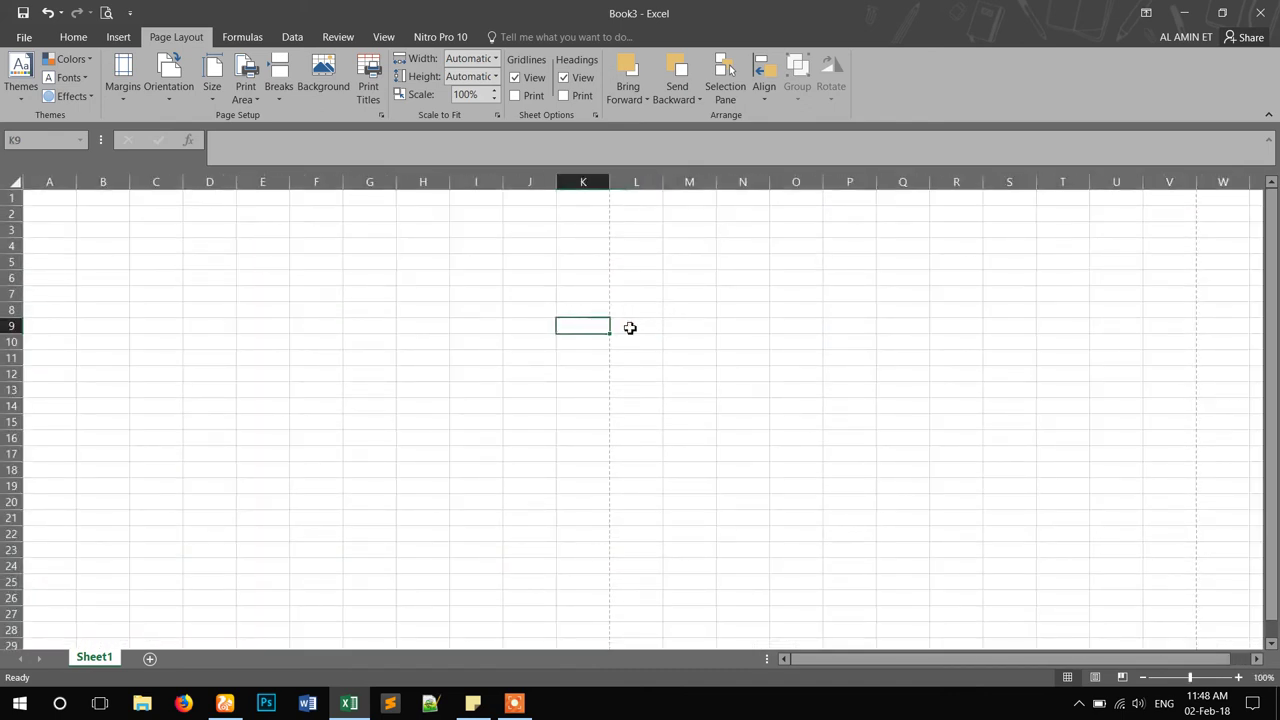
pyautogui.click(626, 328)
pyautogui.click(595, 325)
pyautogui.write('Name')
pyautogui.press('Tab')
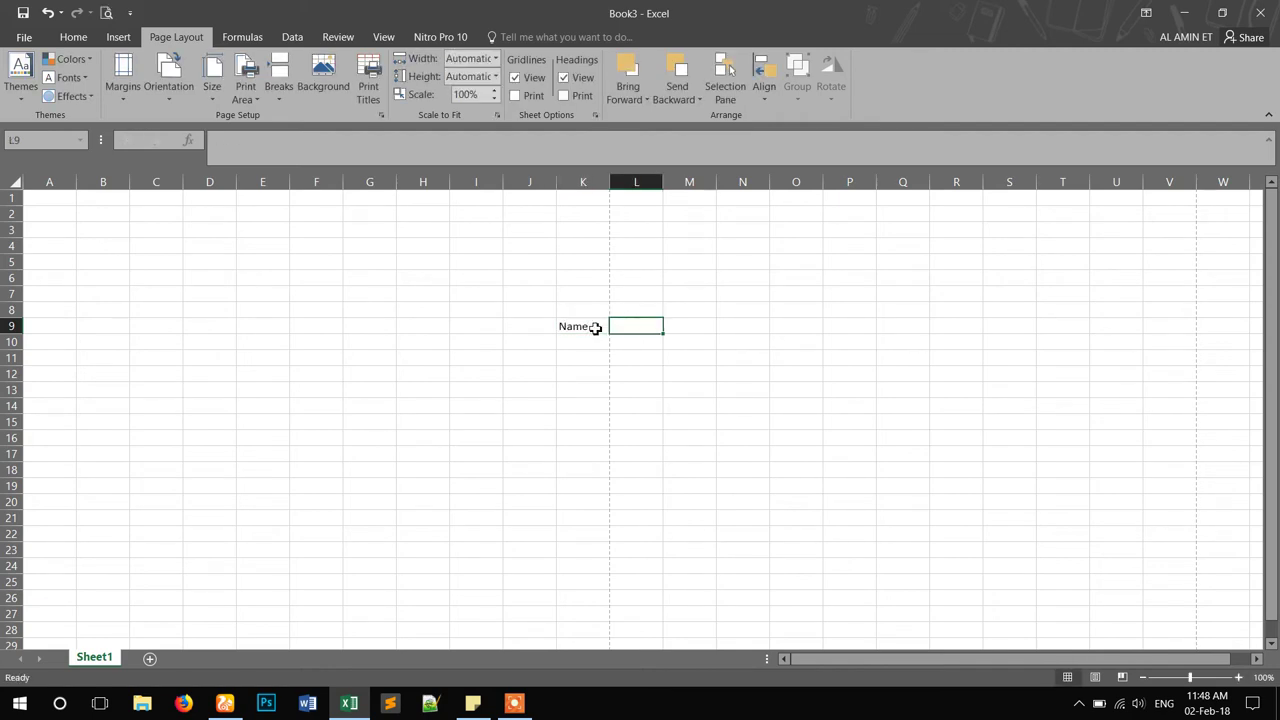
pyautogui.write('N')
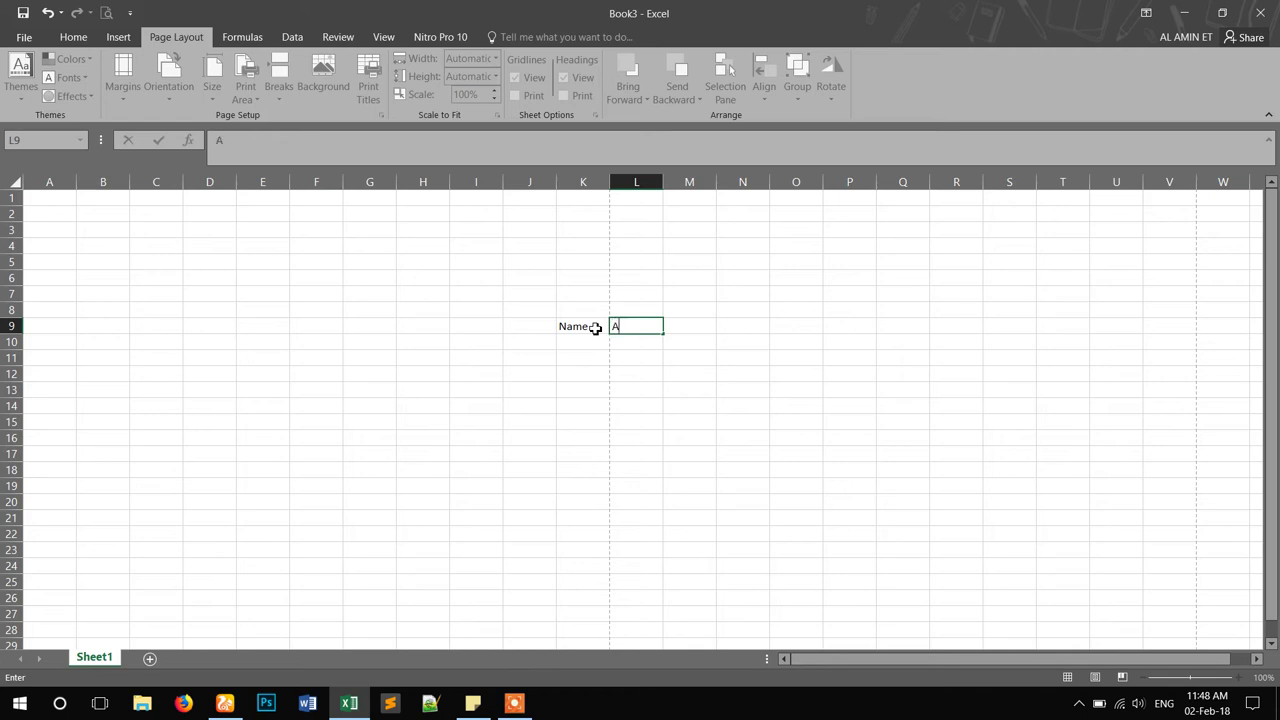
pyautogui.write('Al Amin')
pyautogui.press('Return')
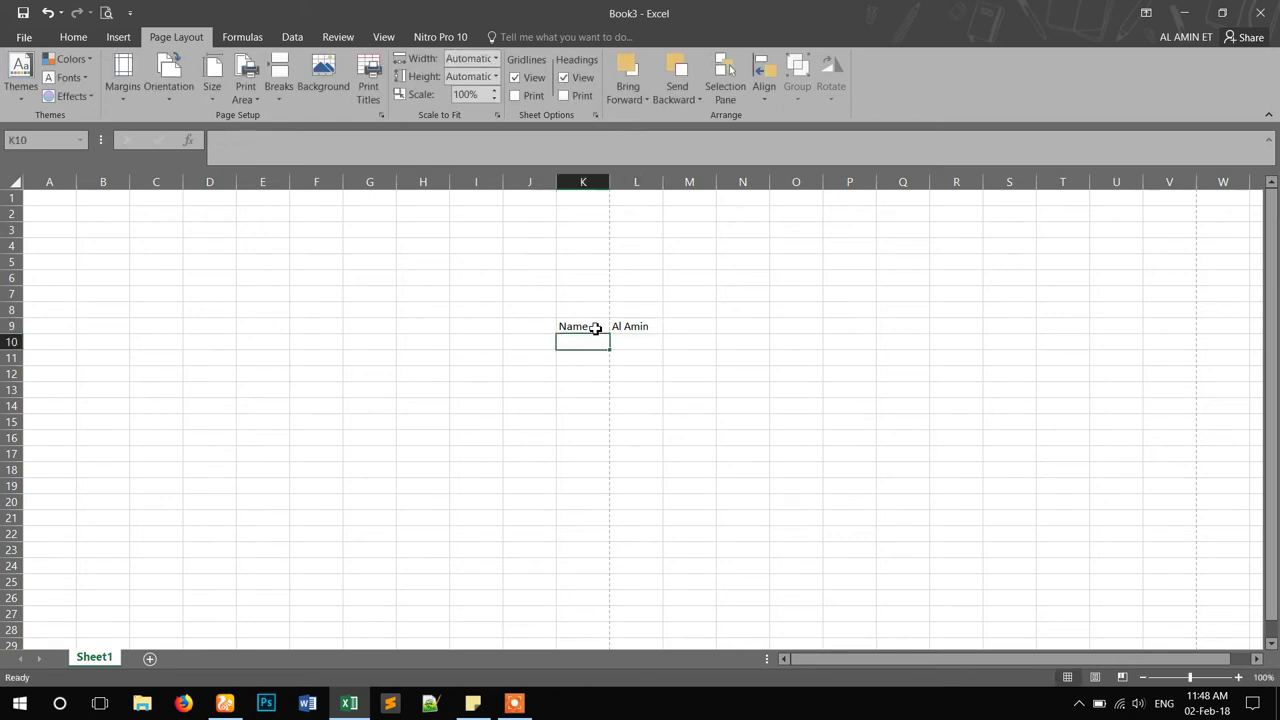
# Step: Drag the Name label onto L9, undo the move, and open the print preview
pyautogui.click(607, 329)
pyautogui.moveTo(610, 333); pyautogui.dragTo(626, 334)
pyautogui.click(614, 398)
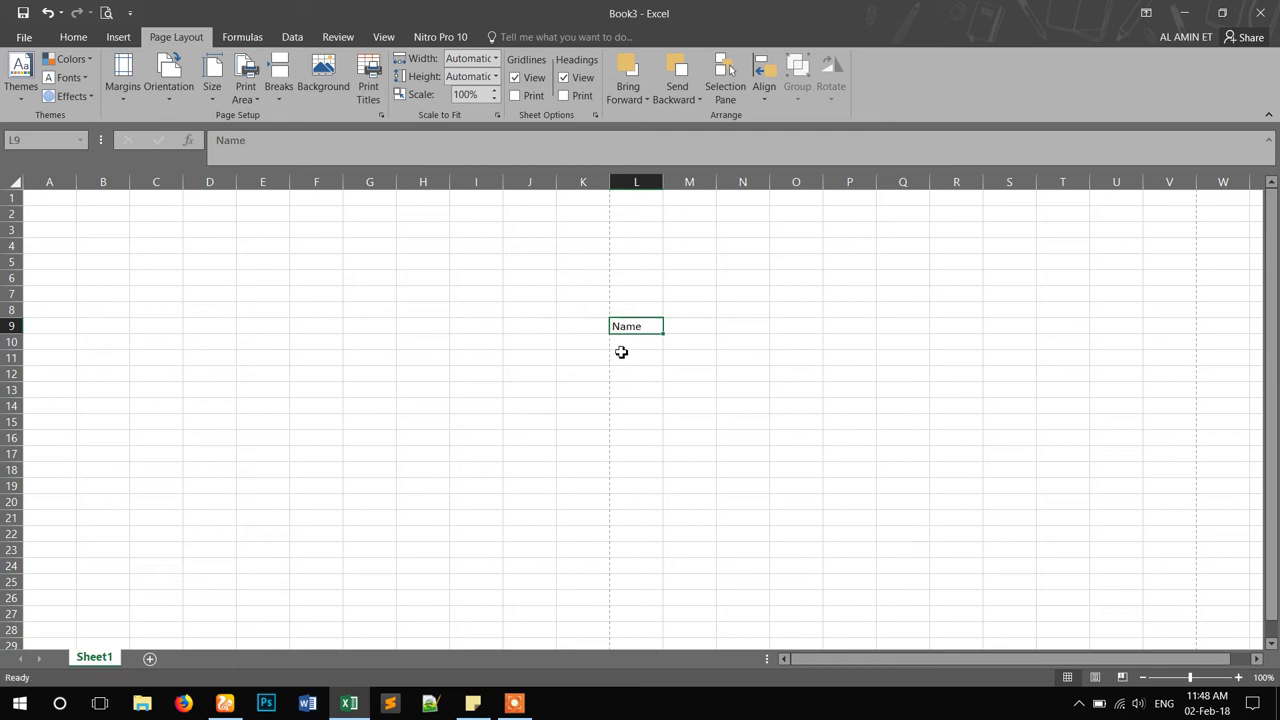
pyautogui.click(583, 323)
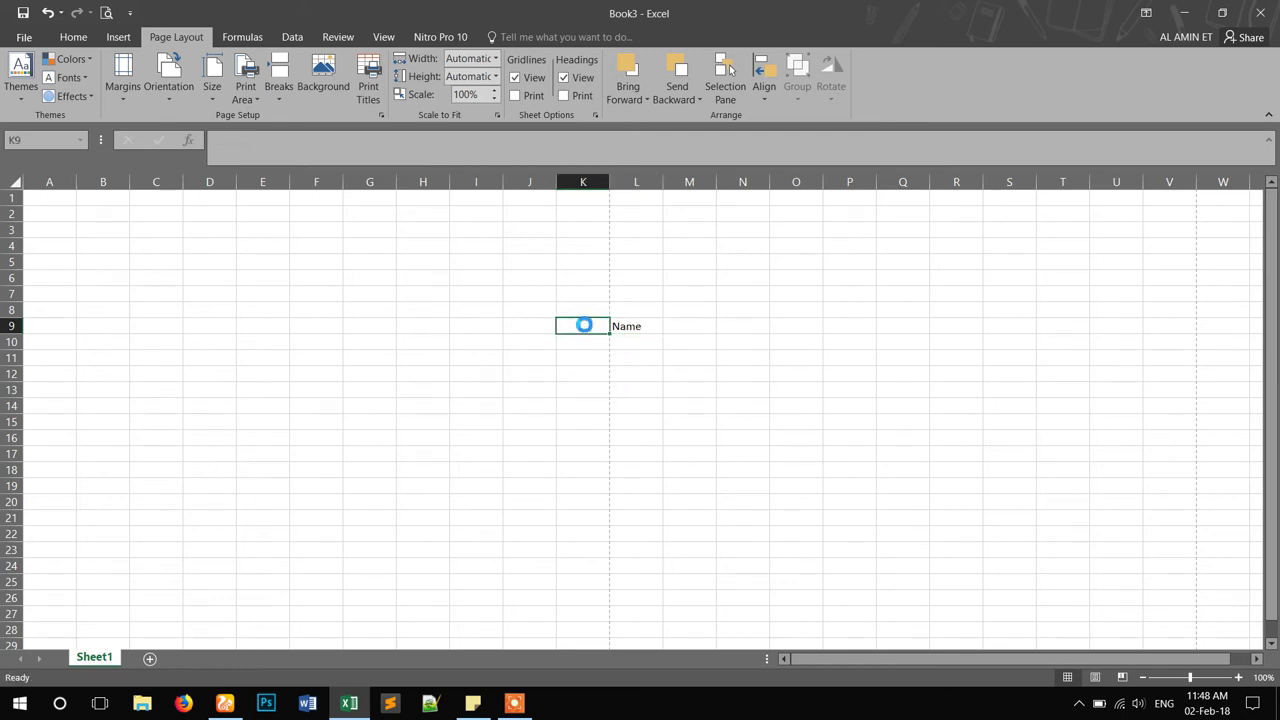
pyautogui.hotkey('ctrl', 'z')
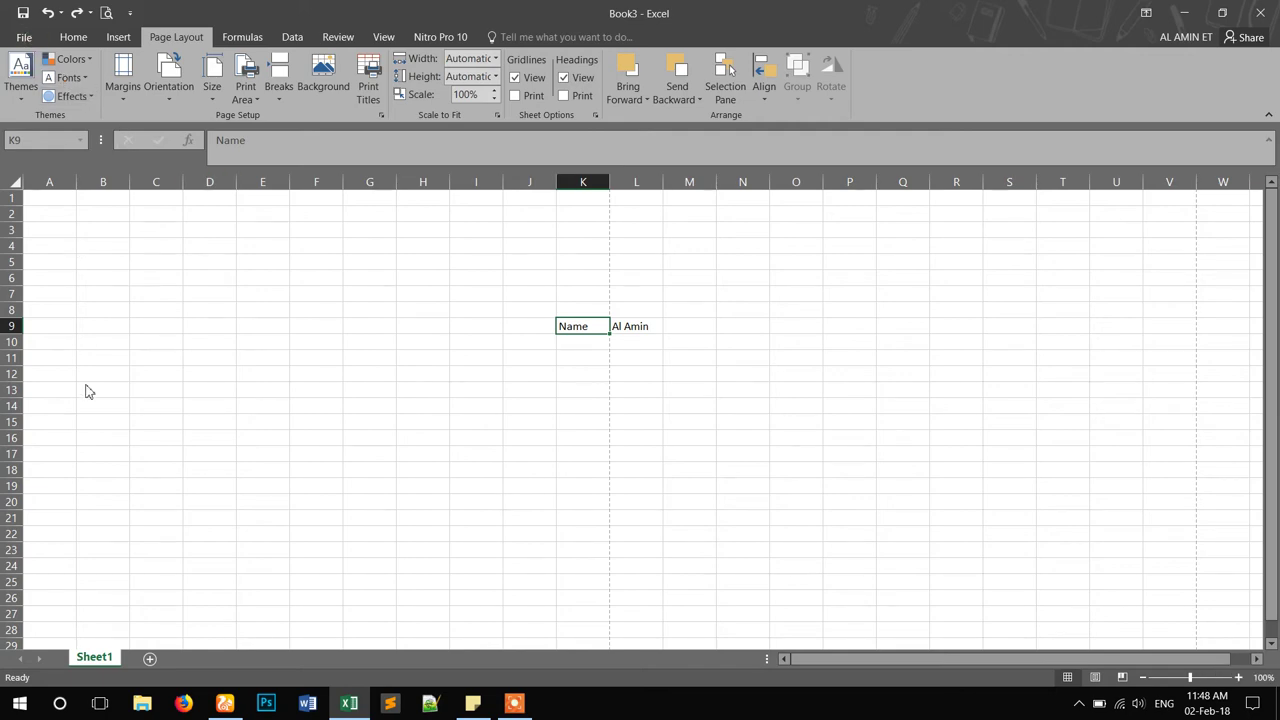
pyautogui.hotkey('alt', 'f')
pyautogui.click(56, 214)
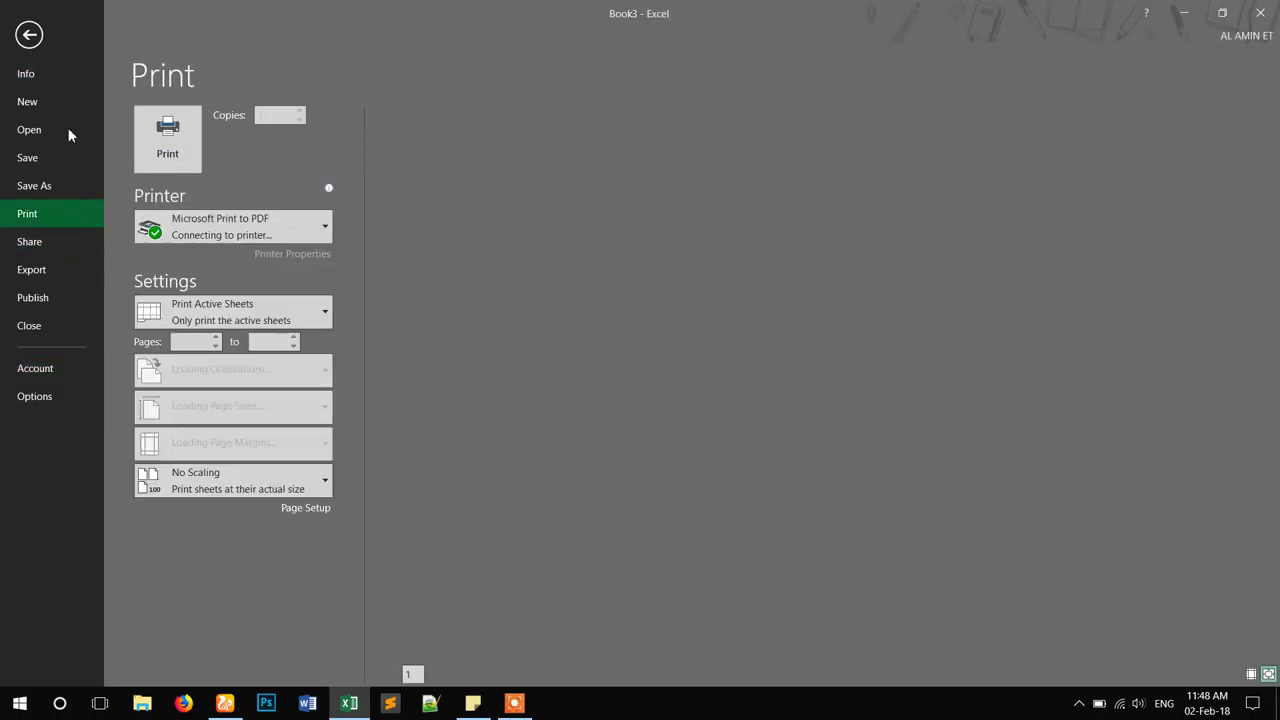
# Step: Reopen the print preview, view page 2 with the name alone, then return to the sheet
pyautogui.click(28, 36)
pyautogui.click(108, 22)
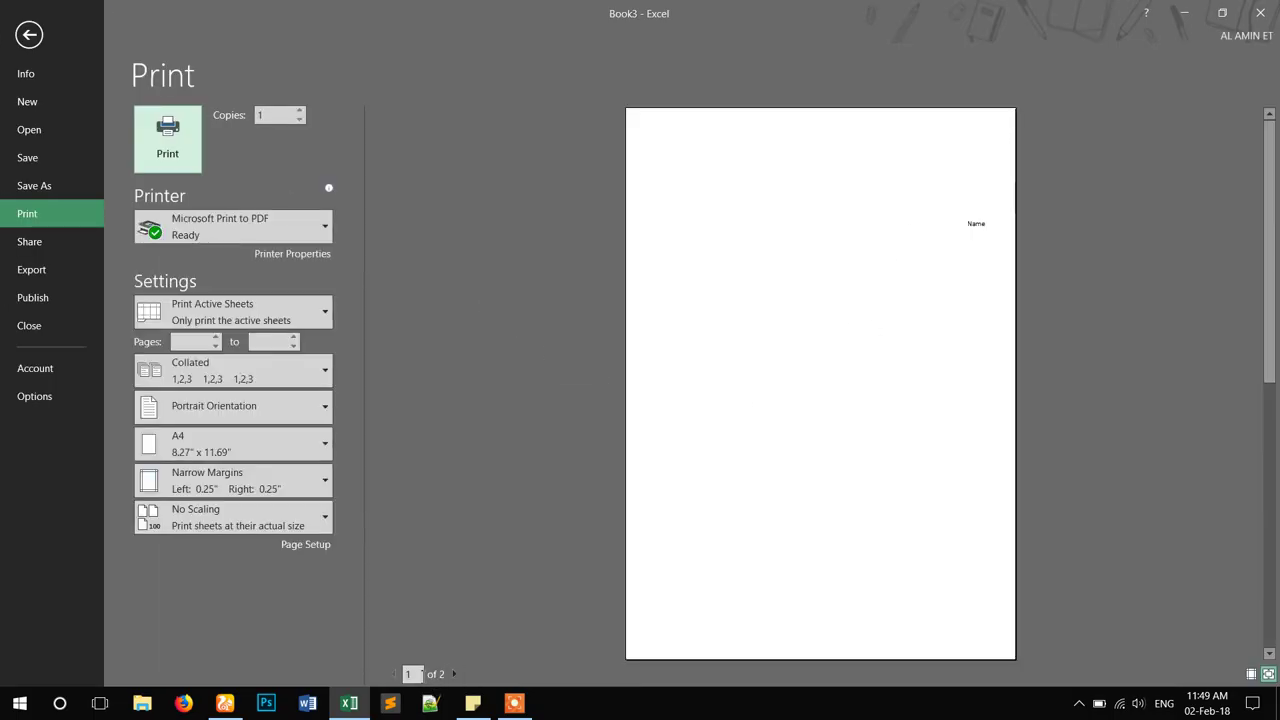
pyautogui.click(452, 675)
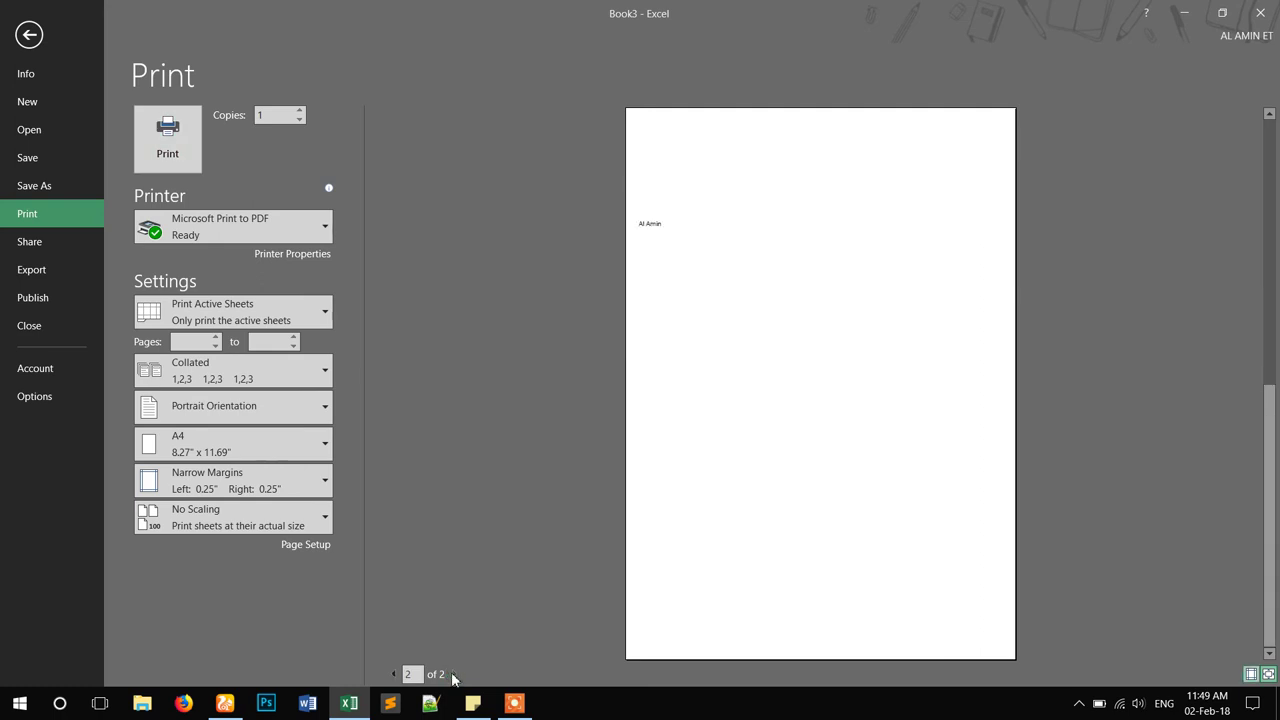
pyautogui.click(31, 40)
# Step: Delete the name entry from L9, select K9, and show the Formulas tab
pyautogui.click(637, 326)
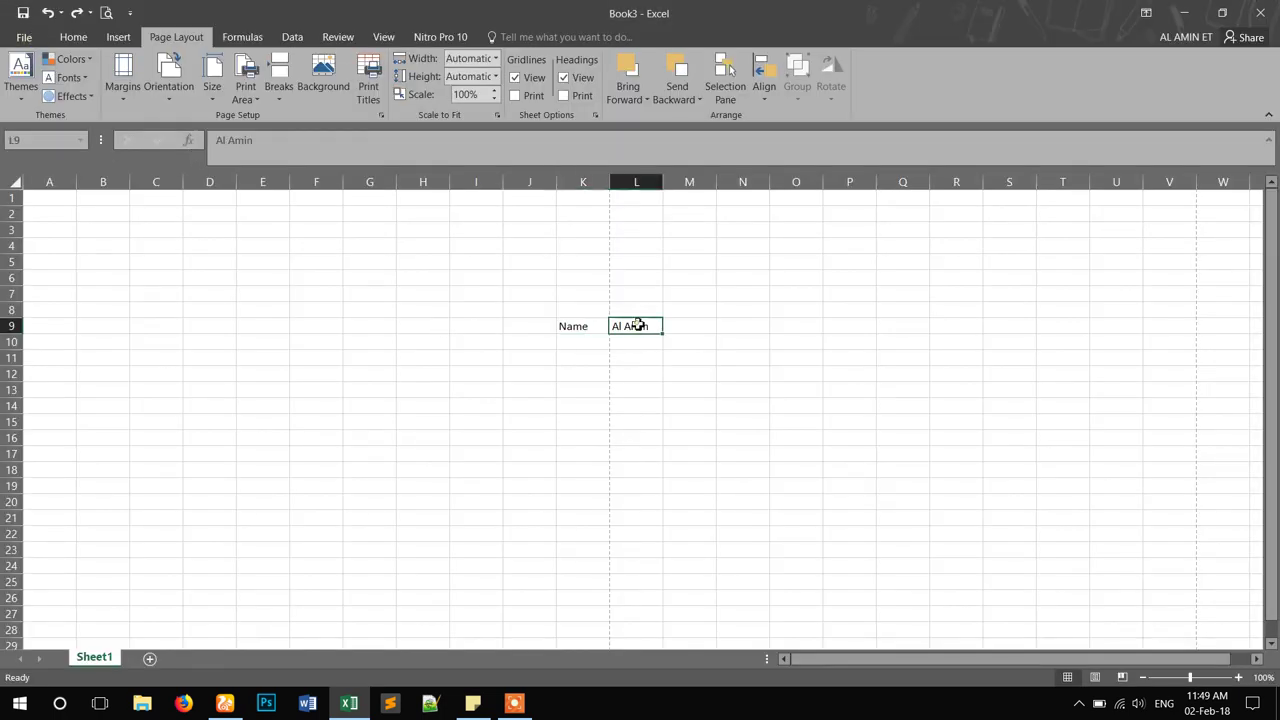
pyautogui.press('Delete')
pyautogui.click(566, 326)
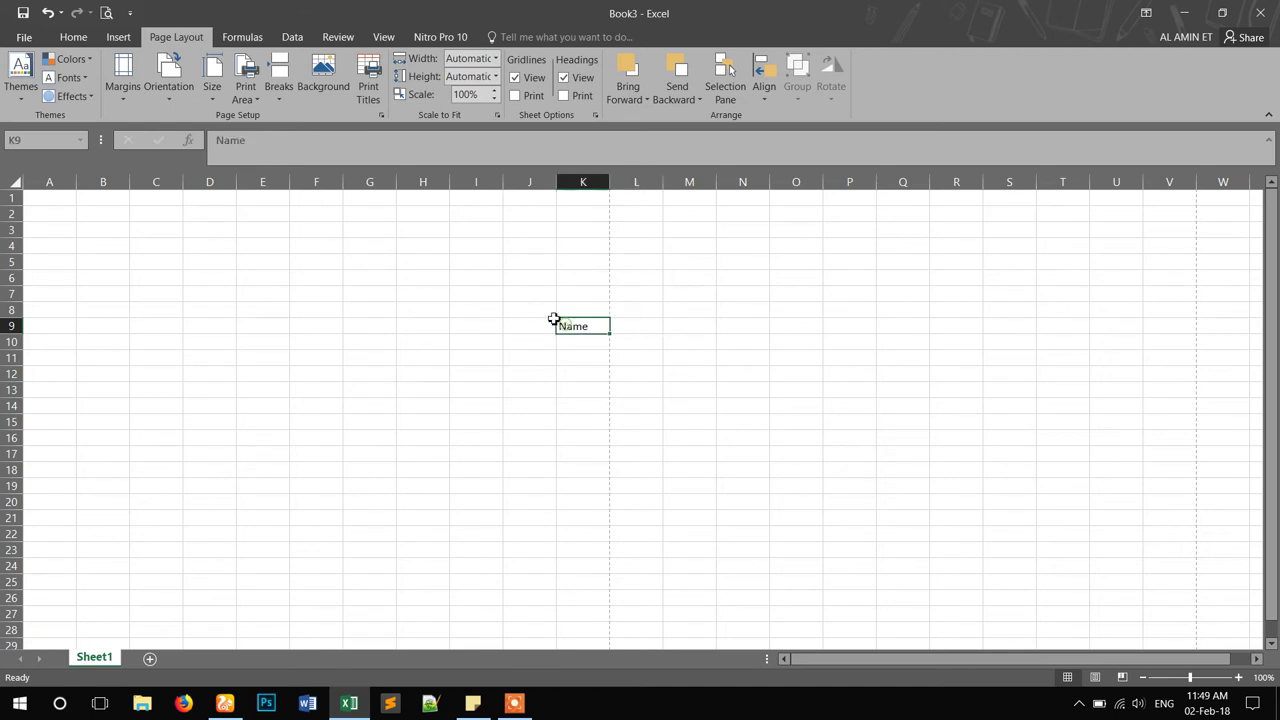
pyautogui.click(242, 37)
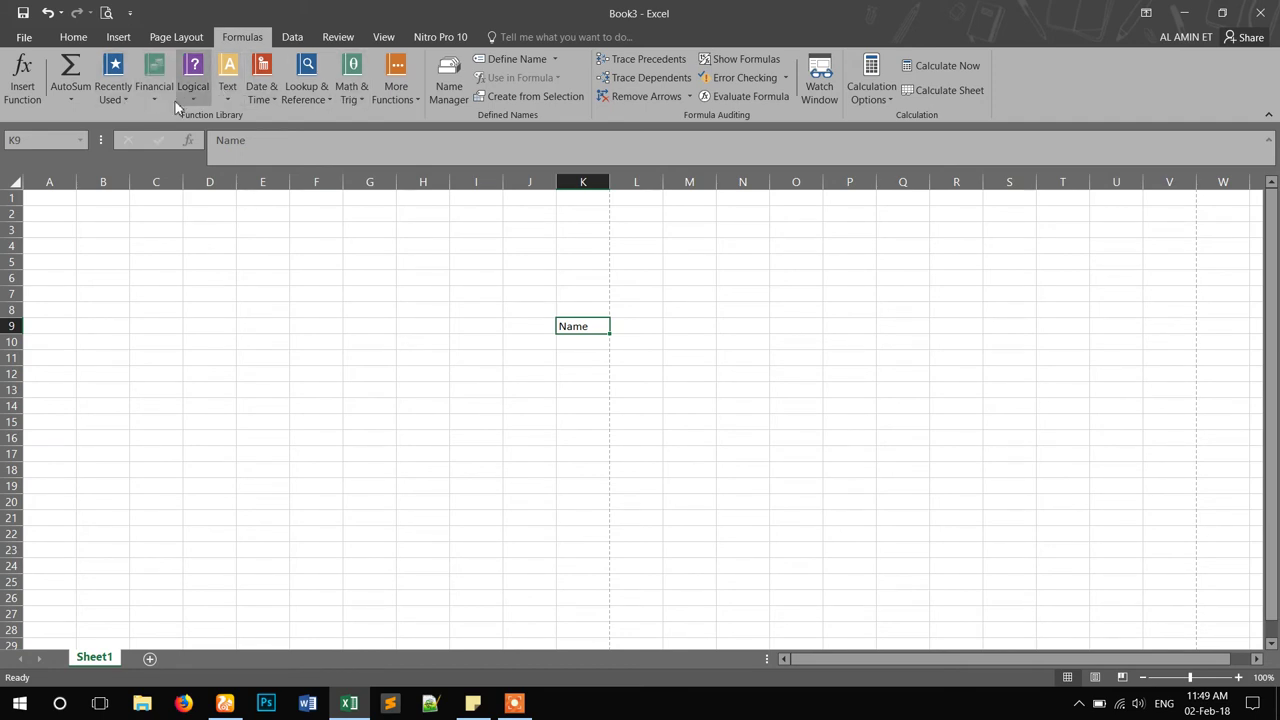
# Step: Browse the AutoSum and More Functions lists without inserting anything, then show the Data tab
pyautogui.click(77, 101)
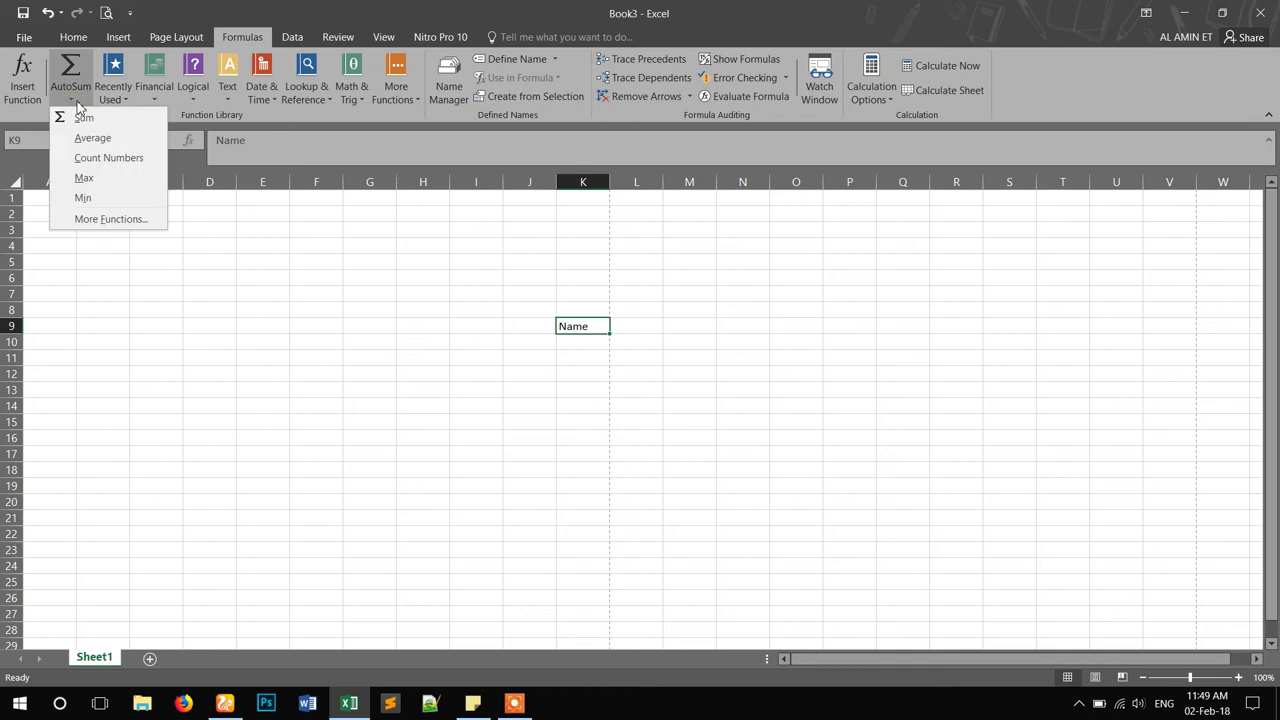
pyautogui.click(166, 246)
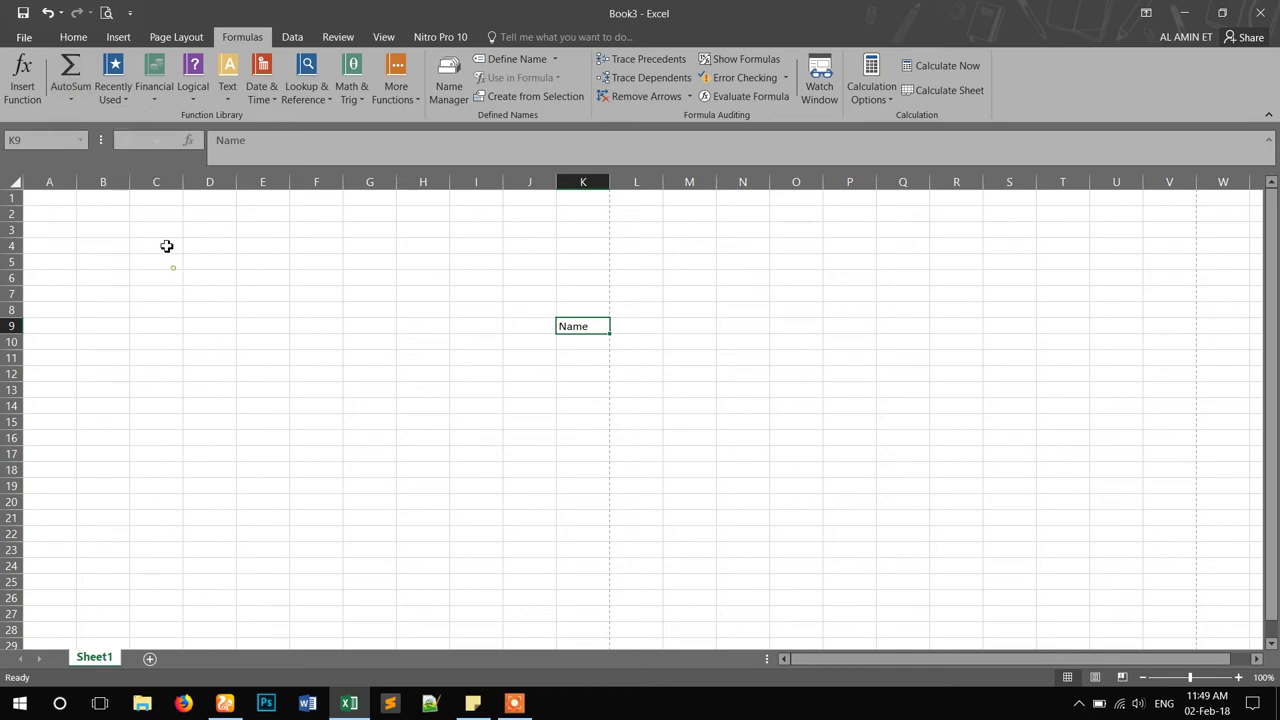
pyautogui.click(416, 103)
pyautogui.moveTo(463, 180)
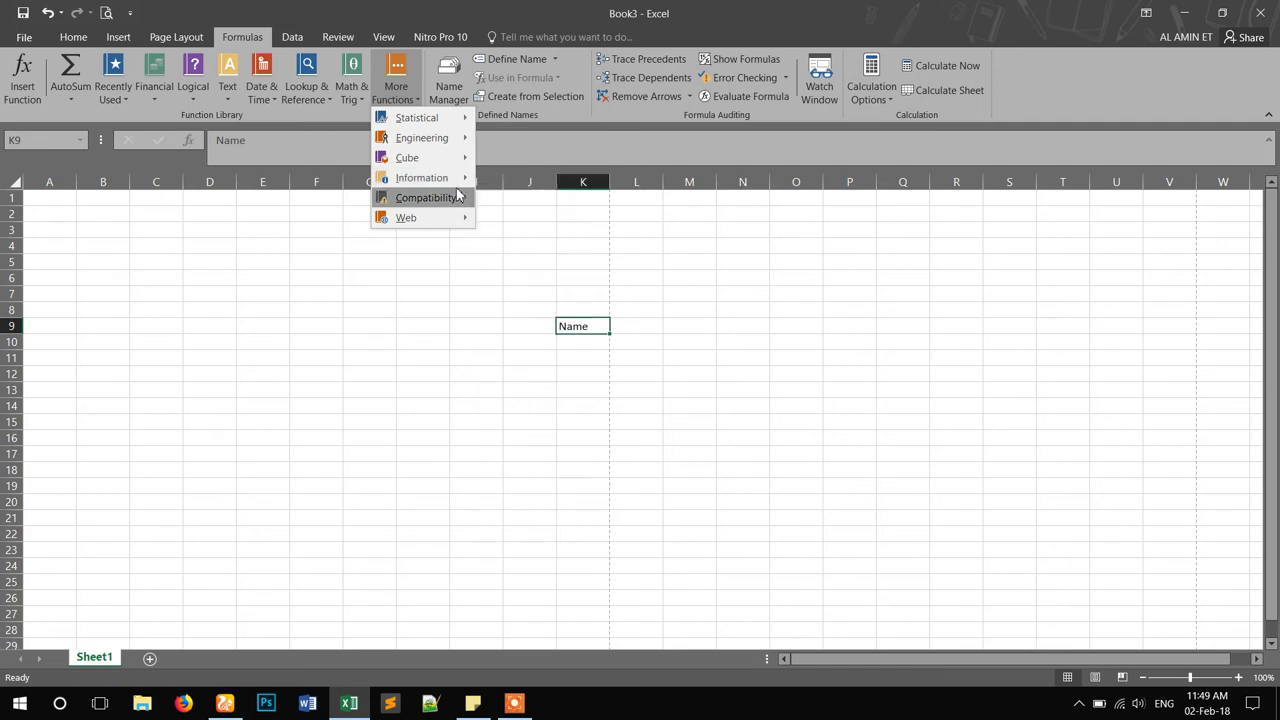
pyautogui.click(313, 284)
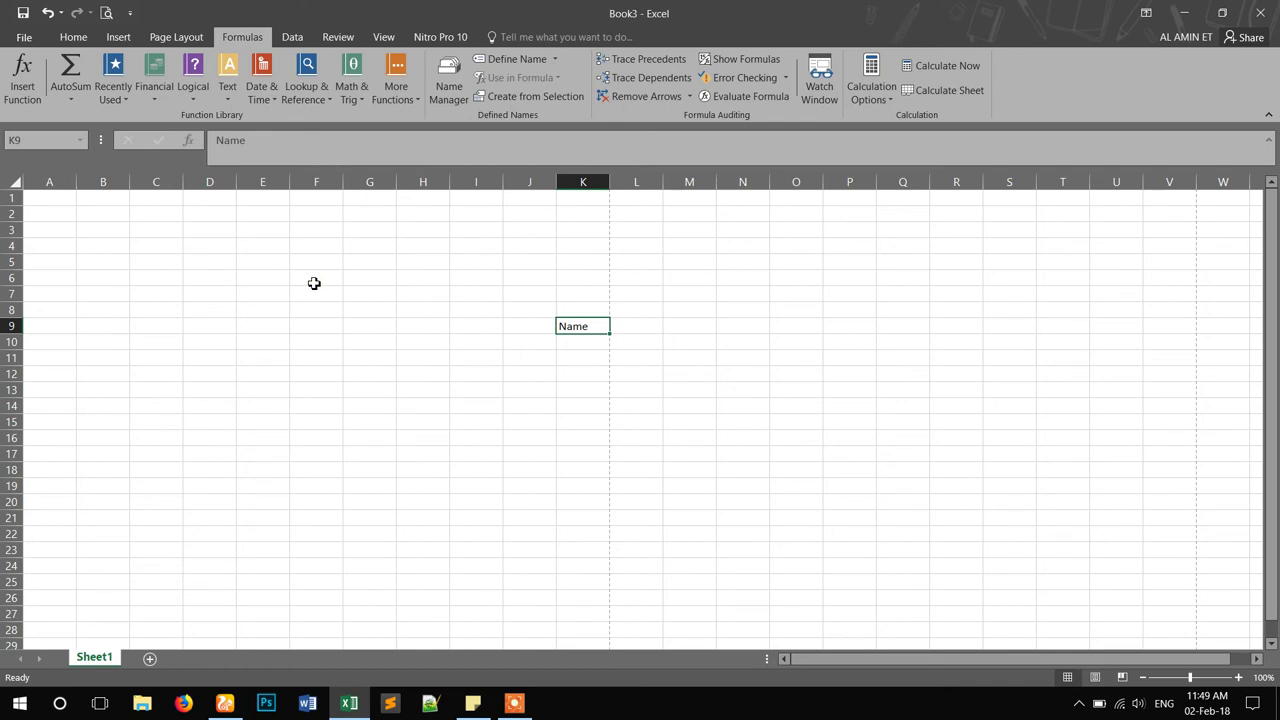
pyautogui.click(292, 37)
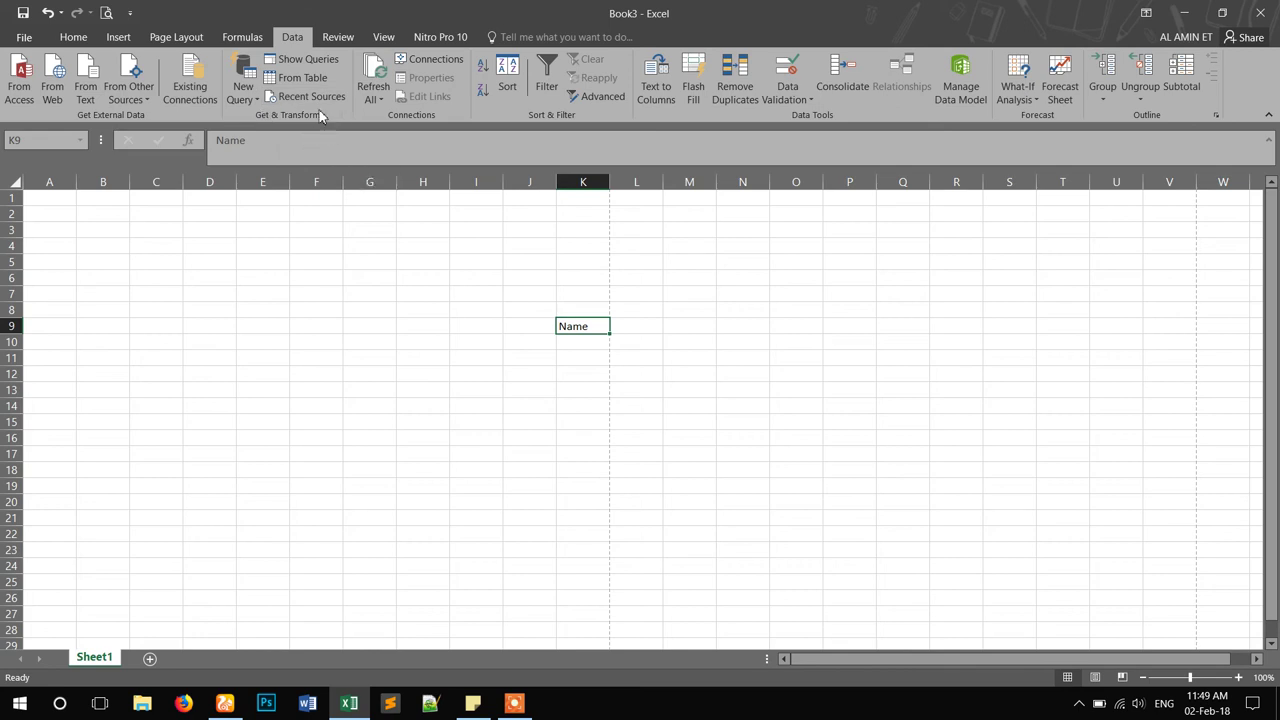
pyautogui.click(251, 97)
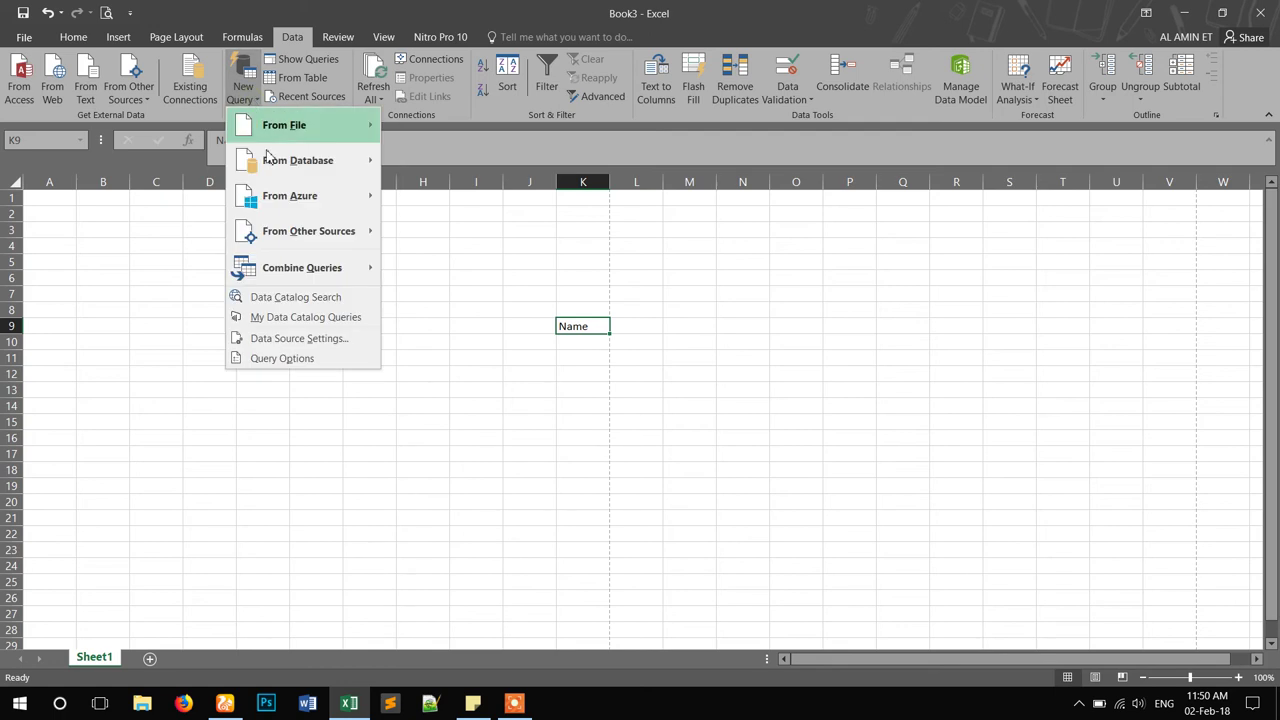
pyautogui.moveTo(320, 132)
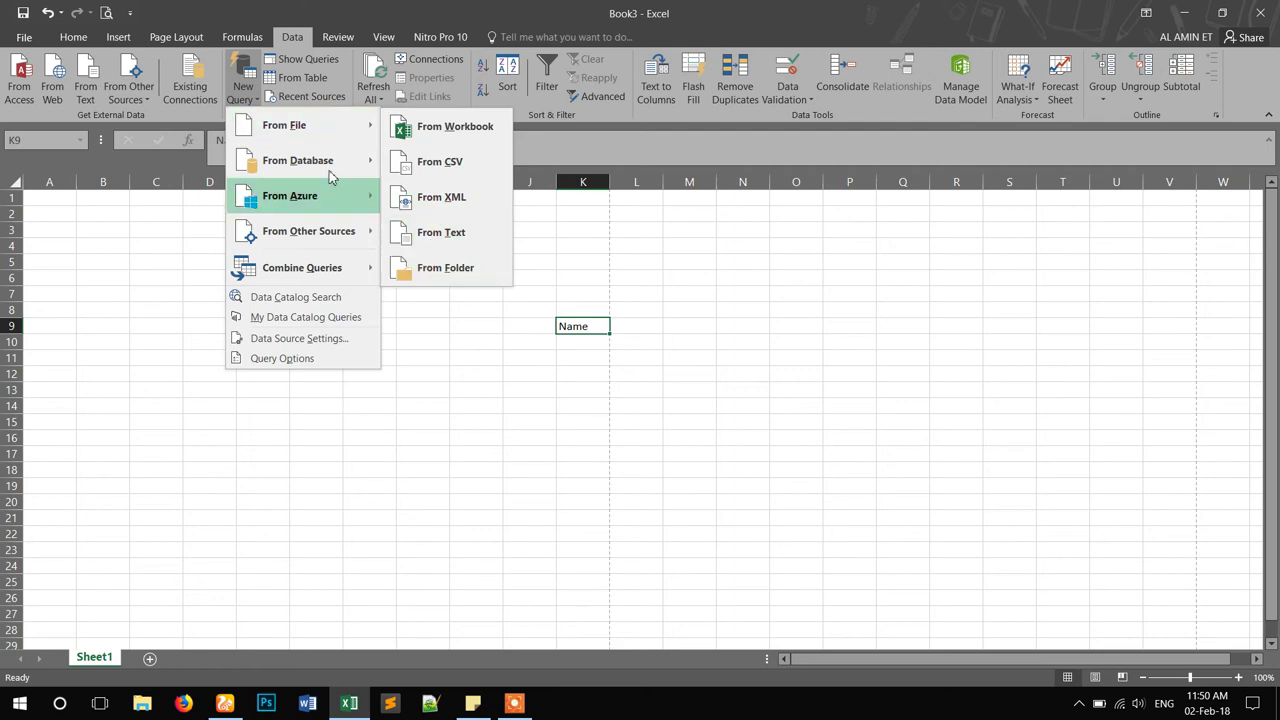
pyautogui.moveTo(329, 167)
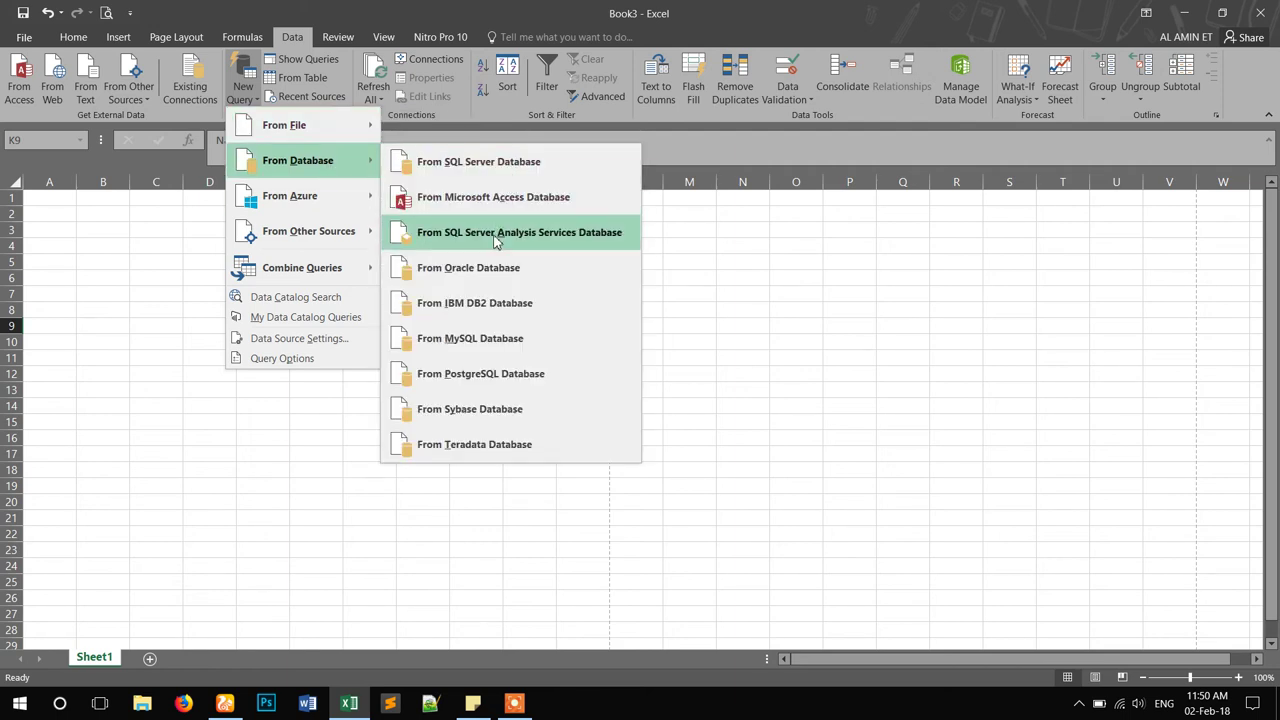
pyautogui.moveTo(360, 231)
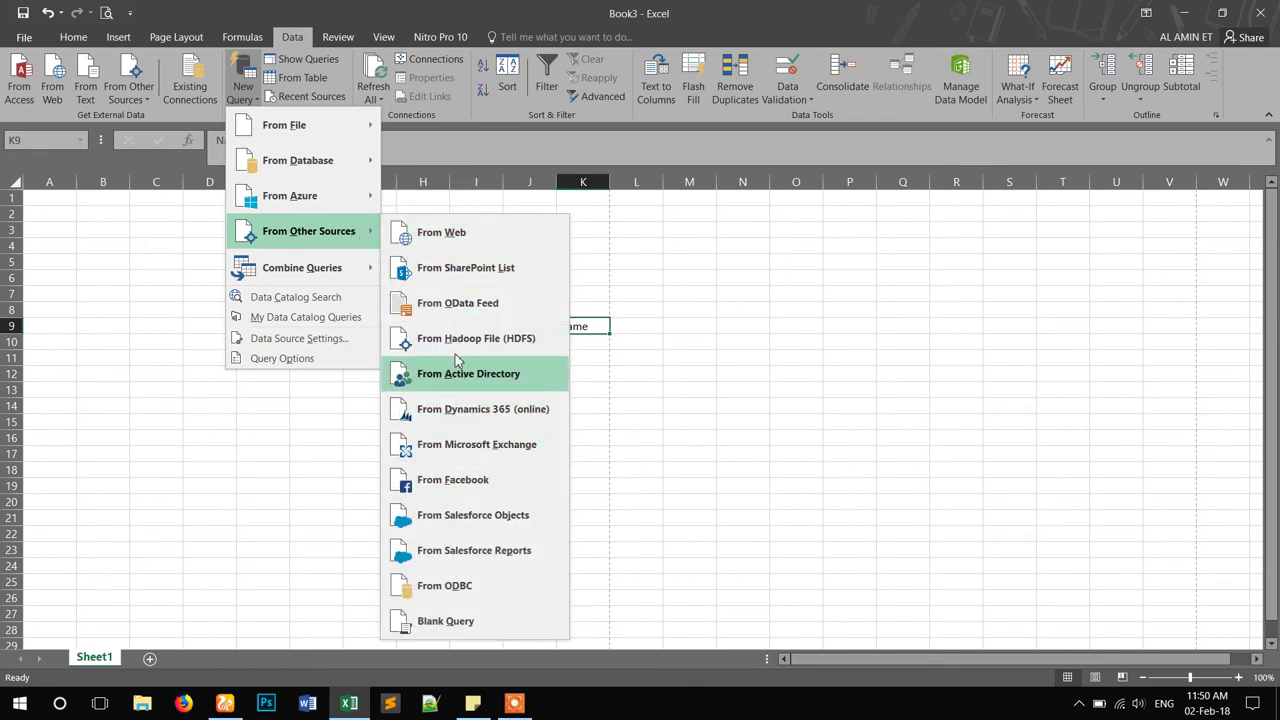
pyautogui.click(302, 445)
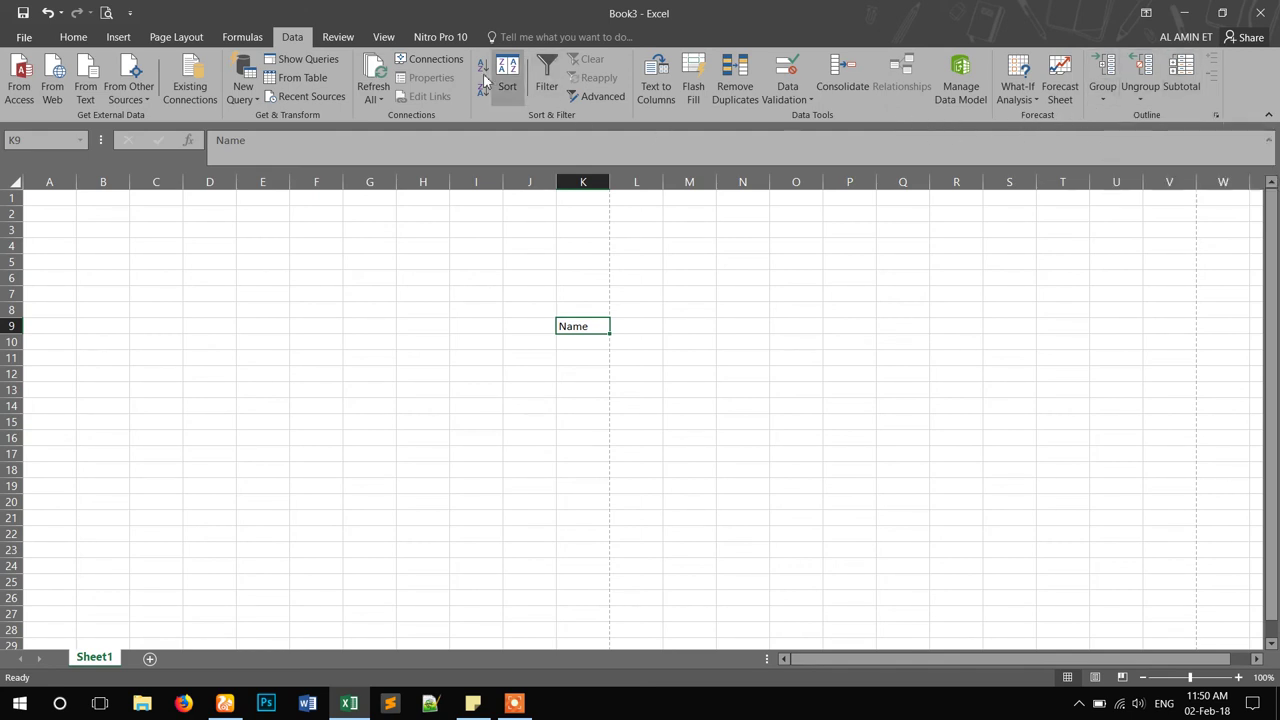
# Step: Glance at the Review tab, select cell E5, then show the View tab
pyautogui.click(339, 38)
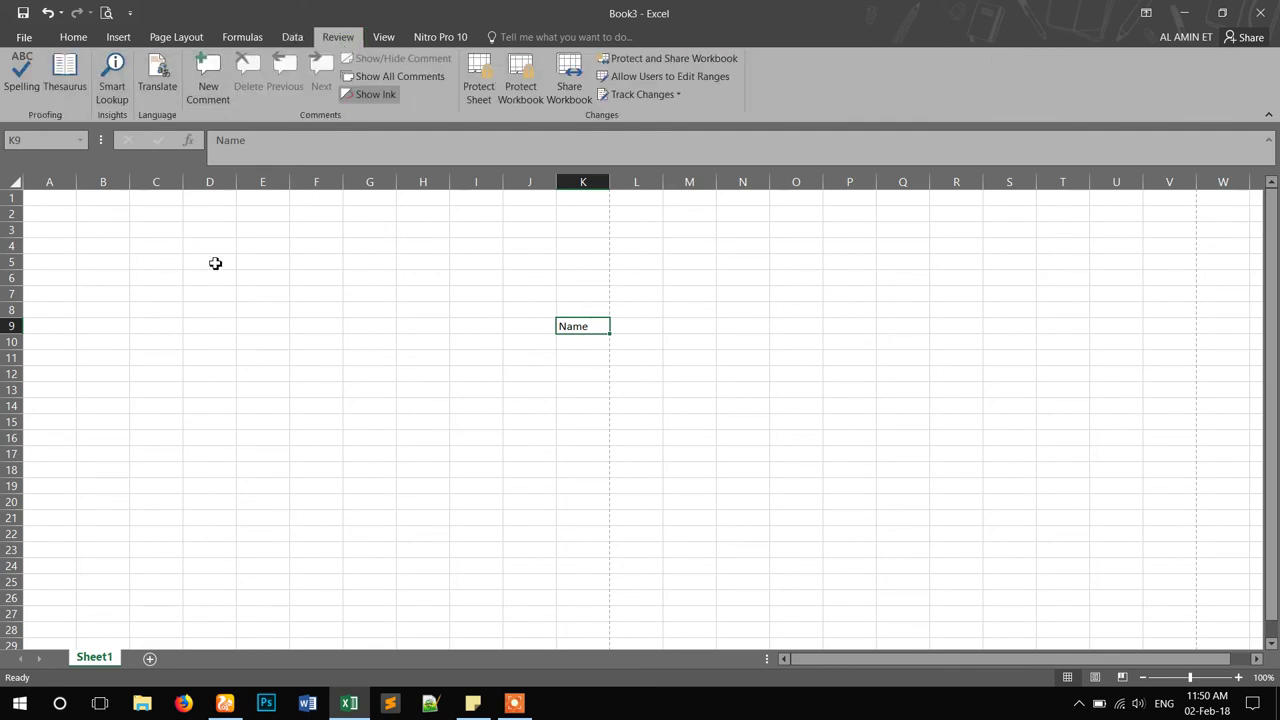
pyautogui.click(267, 266)
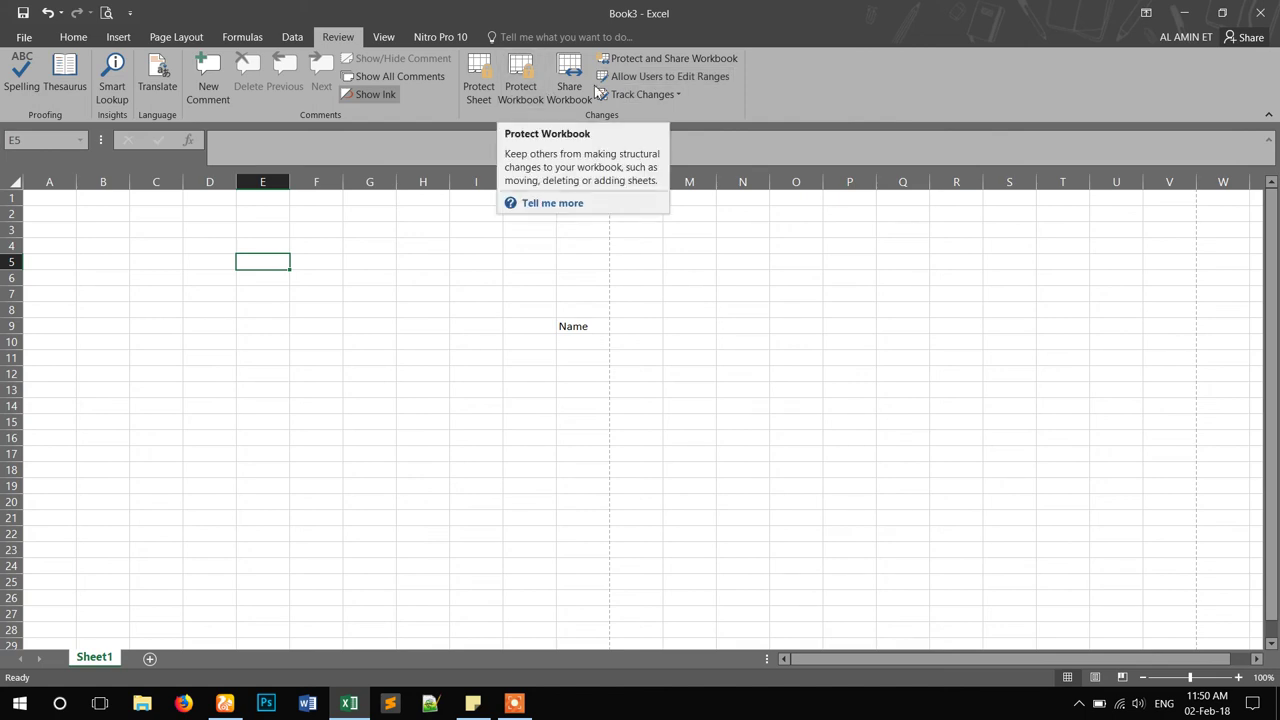
pyautogui.click(387, 40)
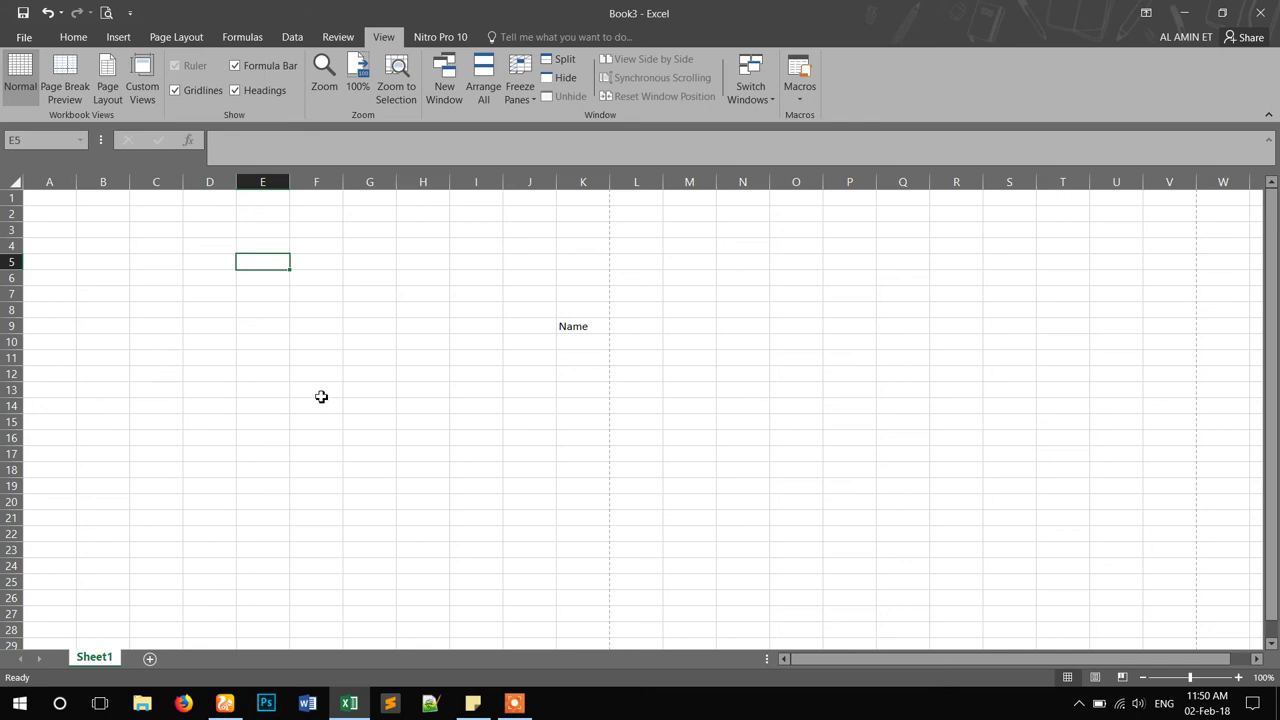
# Step: Delete the Name label from K9 and try Page Break Preview before returning to Normal
pyautogui.click(581, 330)
pyautogui.press('Delete')
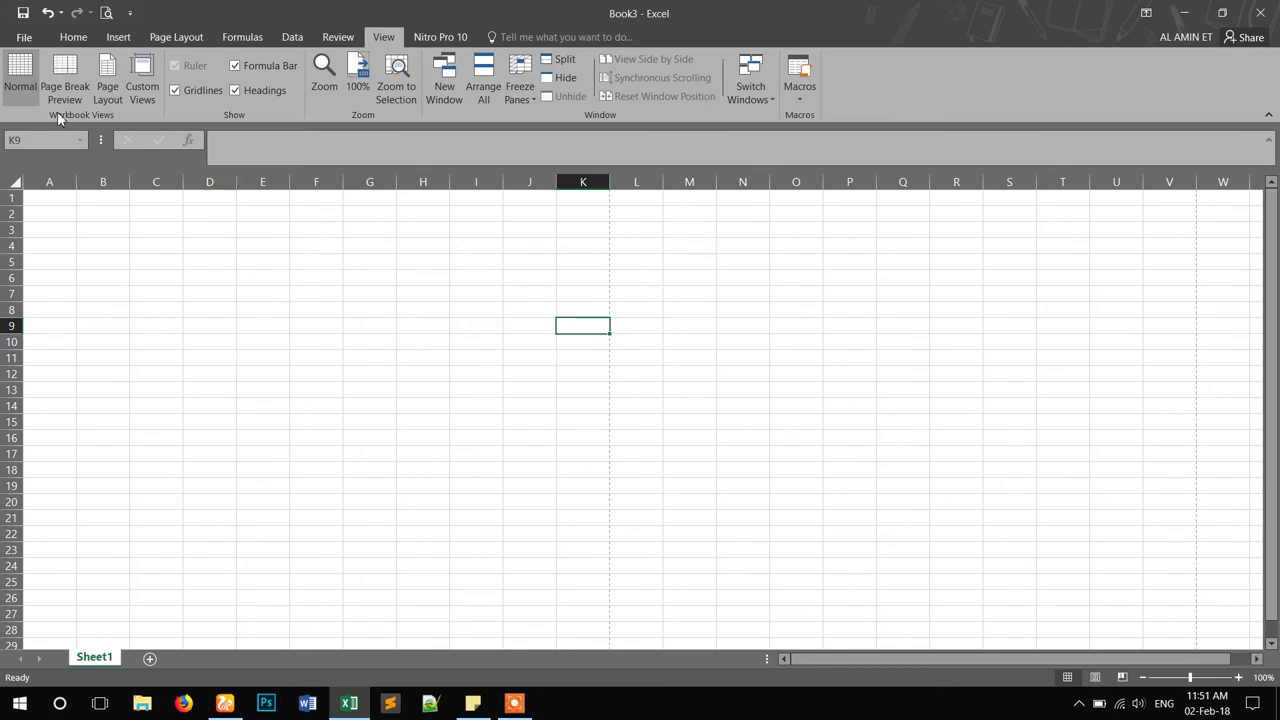
pyautogui.click(75, 84)
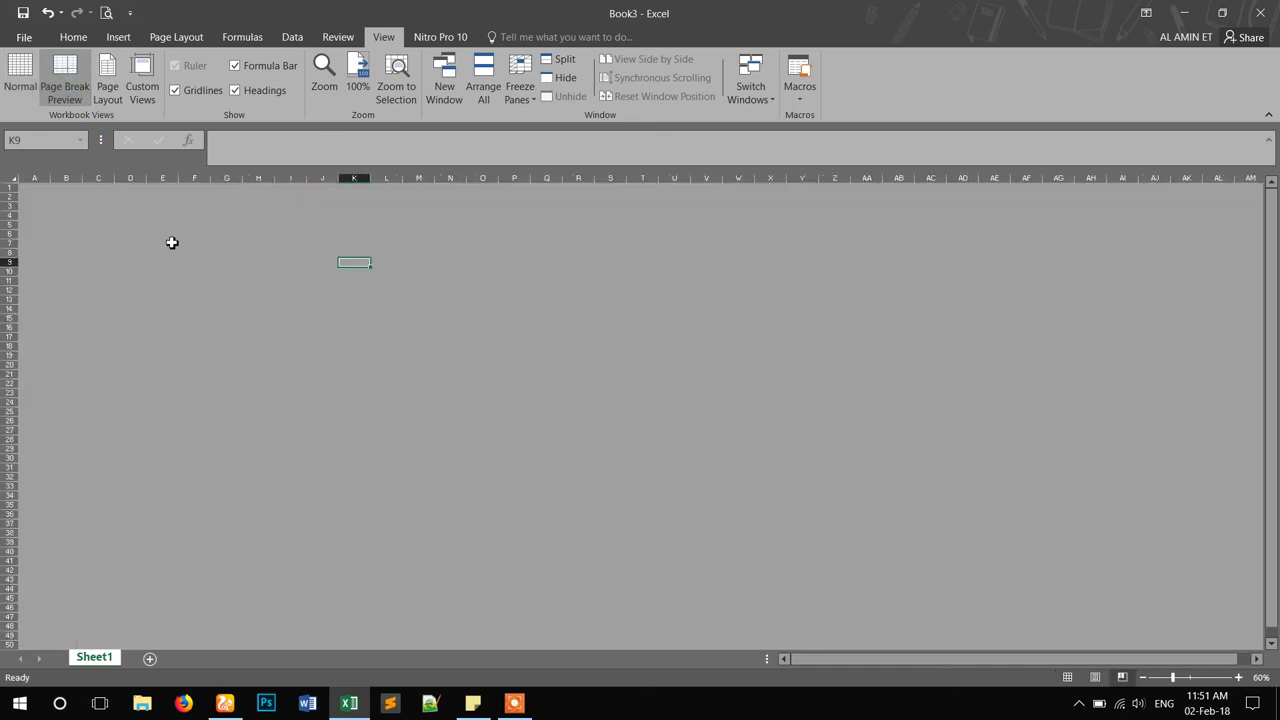
pyautogui.click(19, 78)
# Step: Enter 'Name' in cell E6 and switch the sheet to Page Layout view
pyautogui.click(246, 280)
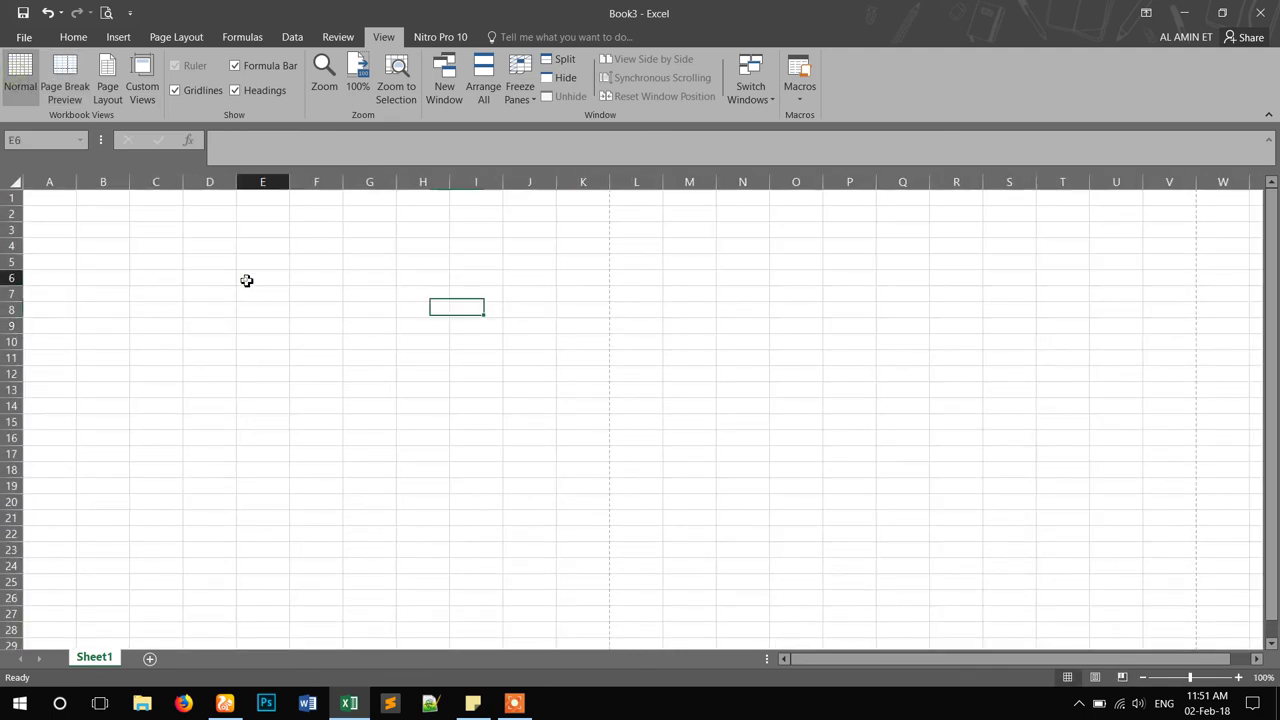
pyautogui.write('sakd')
pyautogui.press('BackSpace')
pyautogui.press('BackSpace')
pyautogui.write('Name')
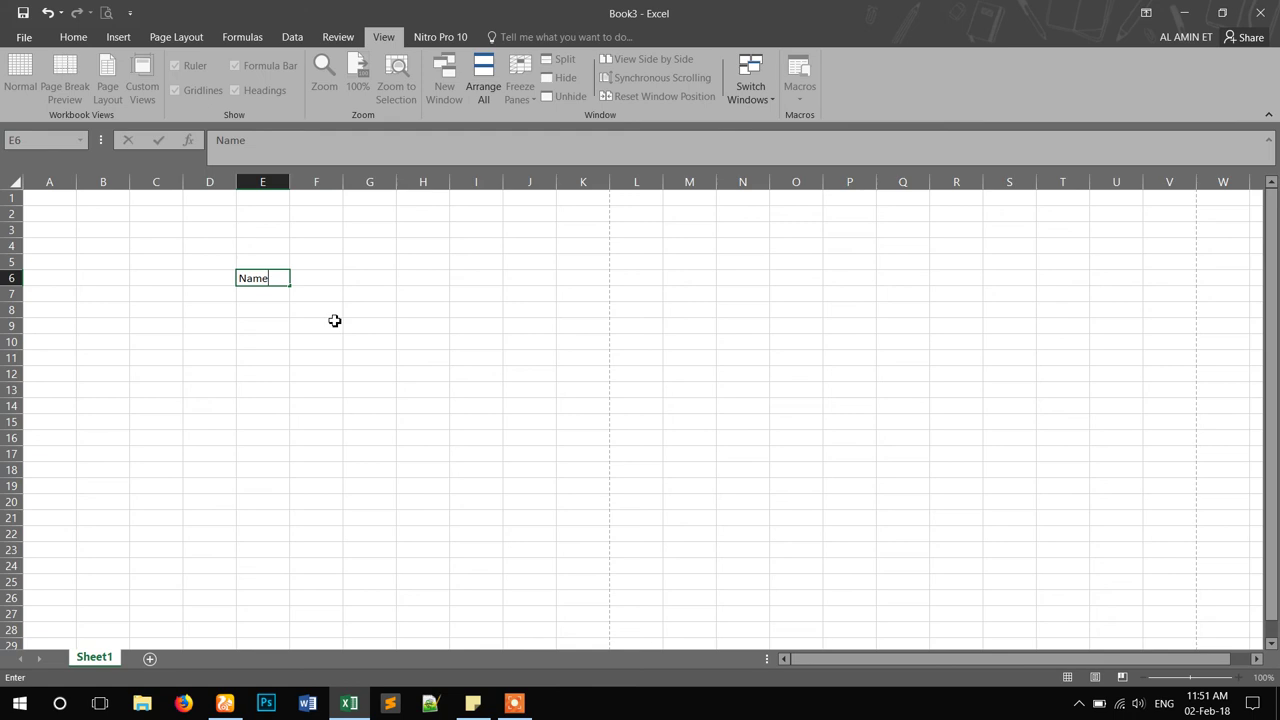
pyautogui.press('Return')
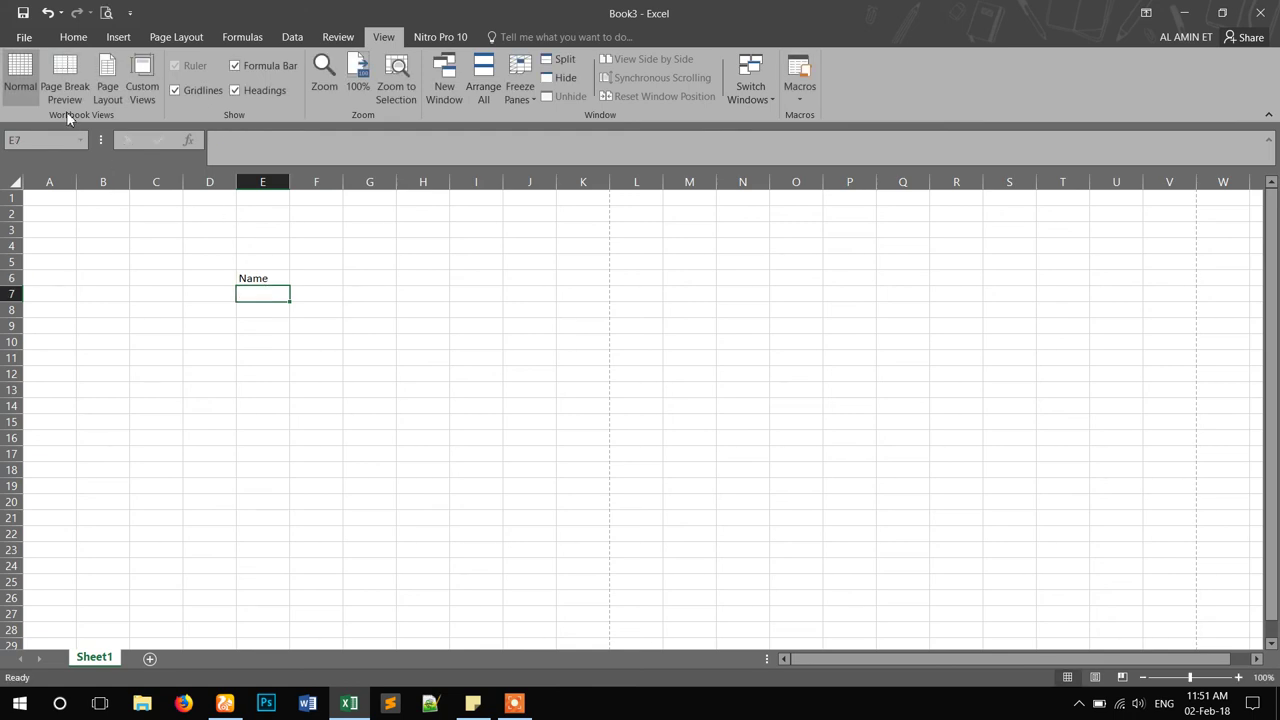
pyautogui.click(60, 84)
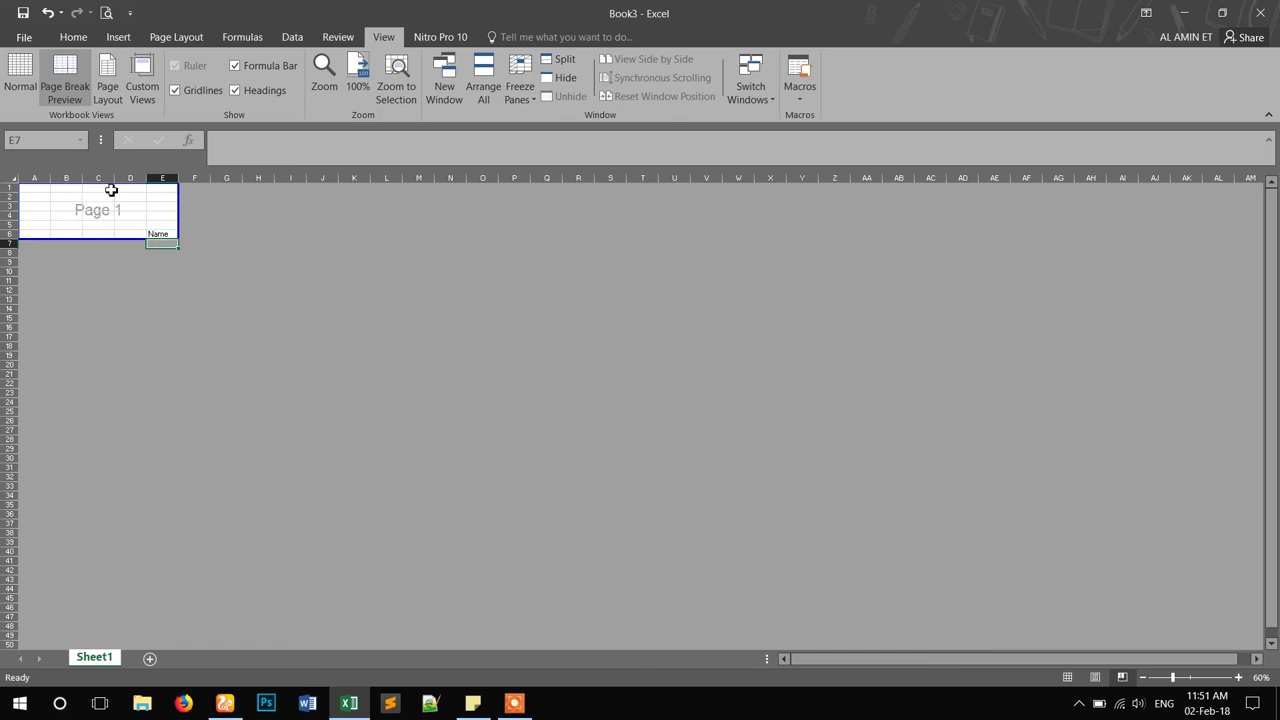
pyautogui.click(108, 85)
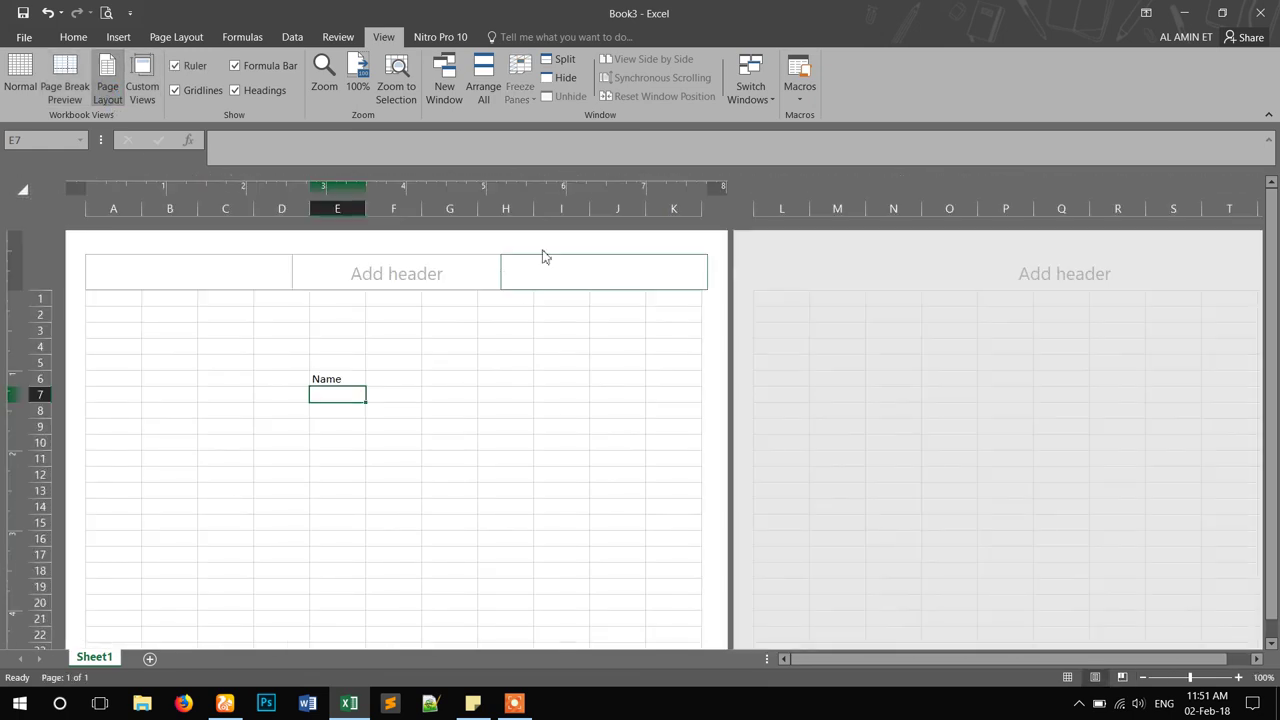
# Step: Hide and restore the white space between pages, scroll through them, then show the Home tab
pyautogui.doubleClick(731, 242)
pyautogui.doubleClick(685, 253)
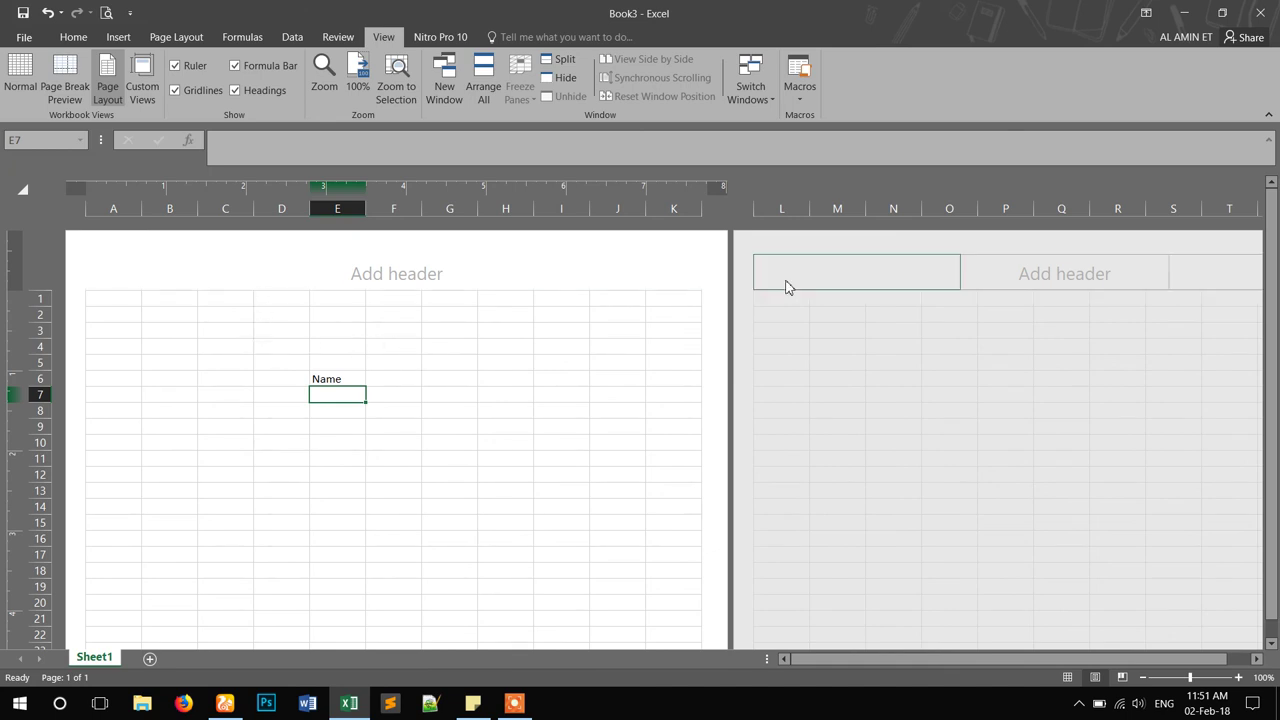
pyautogui.scroll(-2, 429, 361)
pyautogui.scroll(-10, 429, 361)
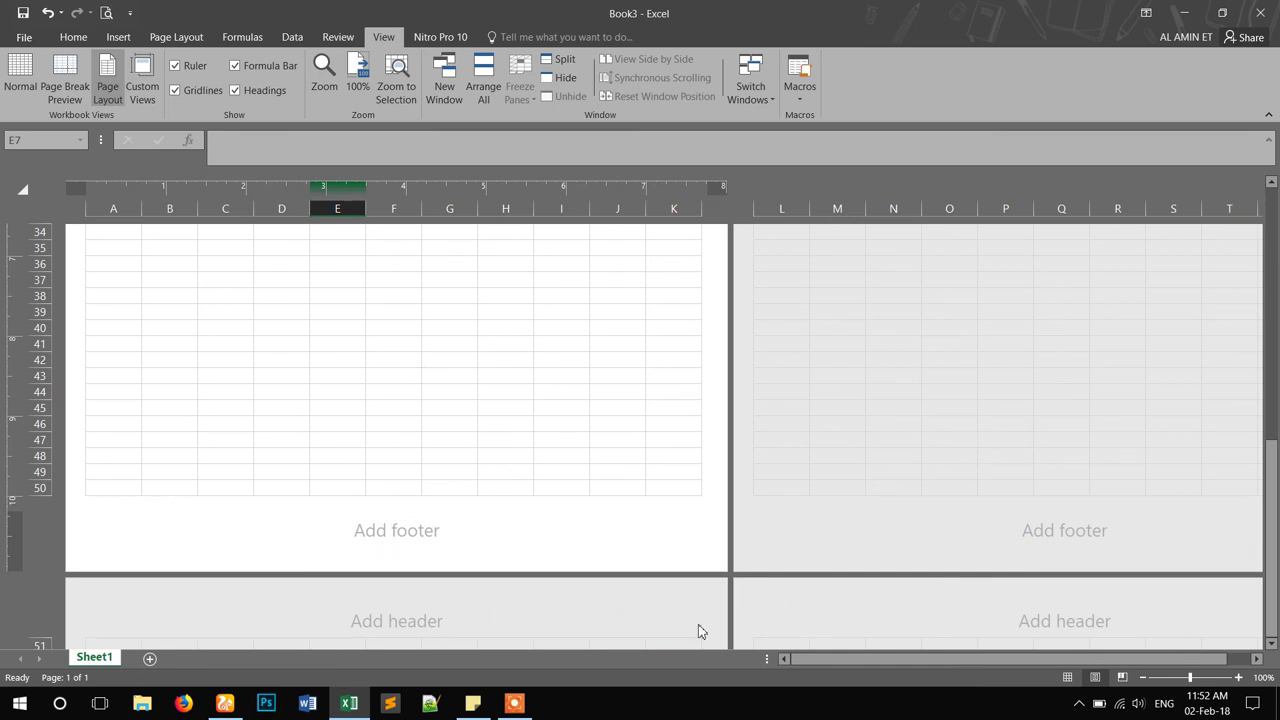
pyautogui.scroll(11, 474, 399)
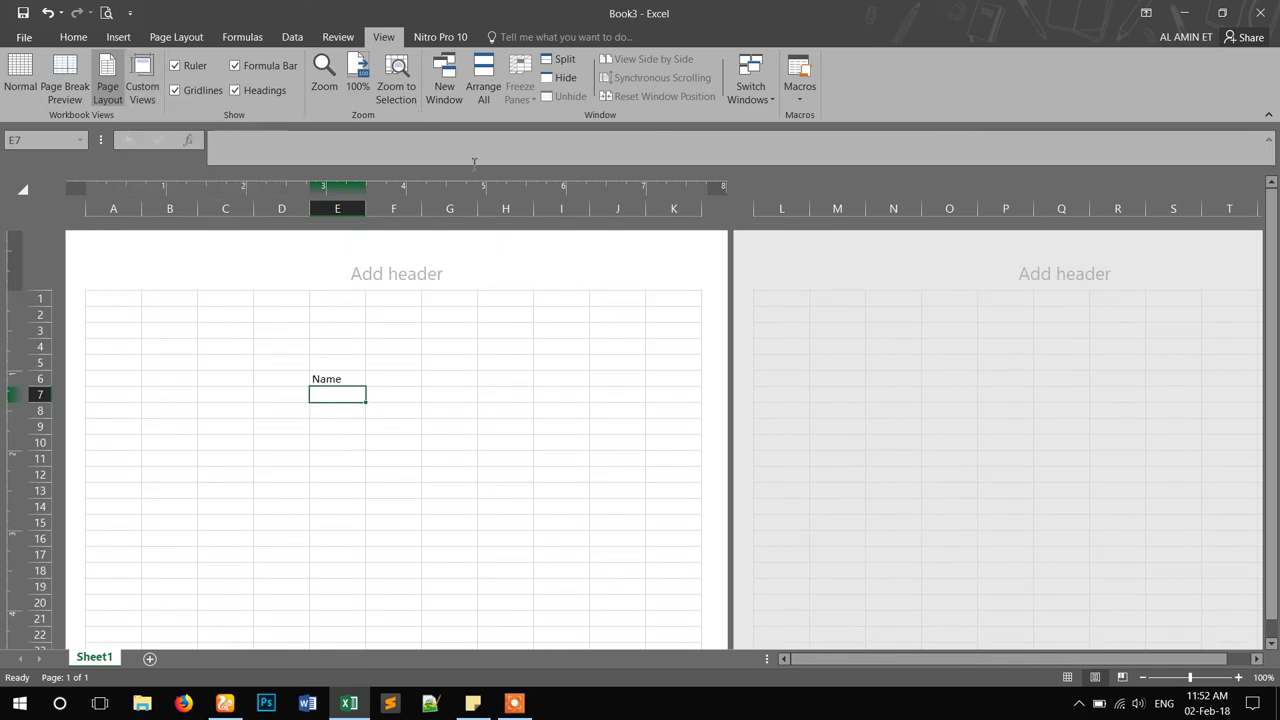
pyautogui.click(441, 40)
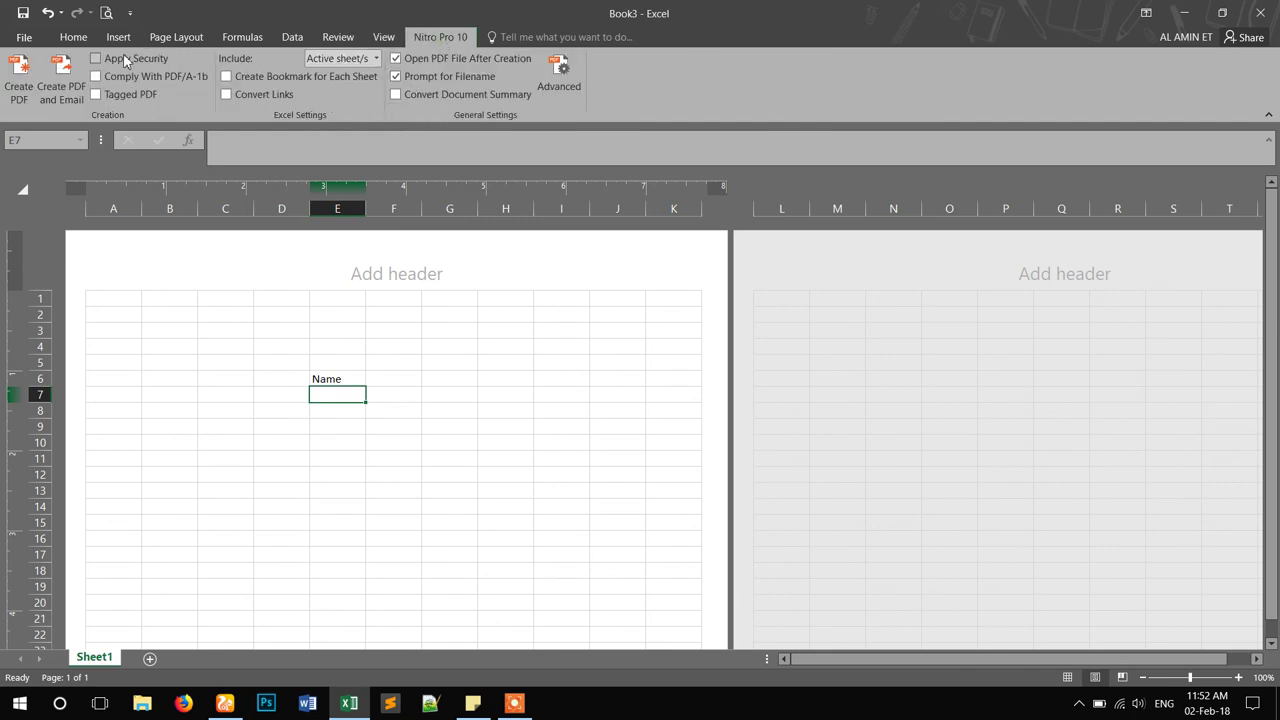
pyautogui.click(72, 38)
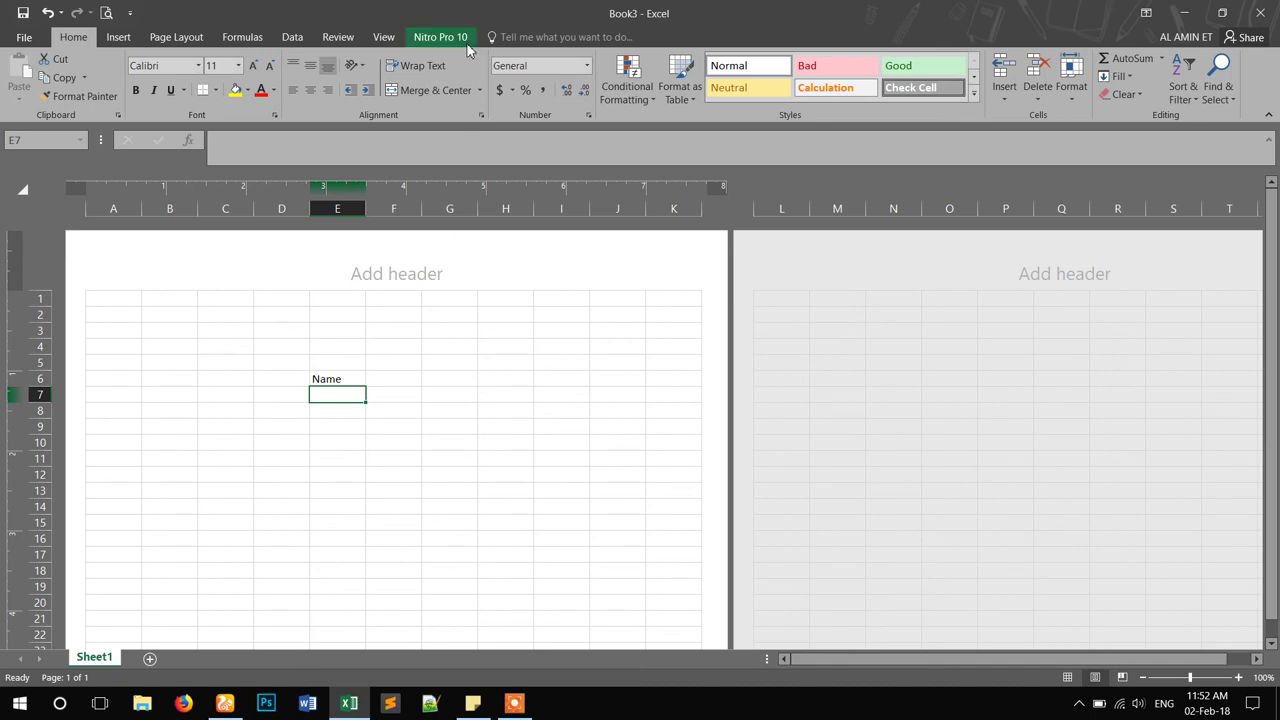
# Step: Delete the 'Name' label from cell E6, leaving the sheet blank
pyautogui.click(323, 379)
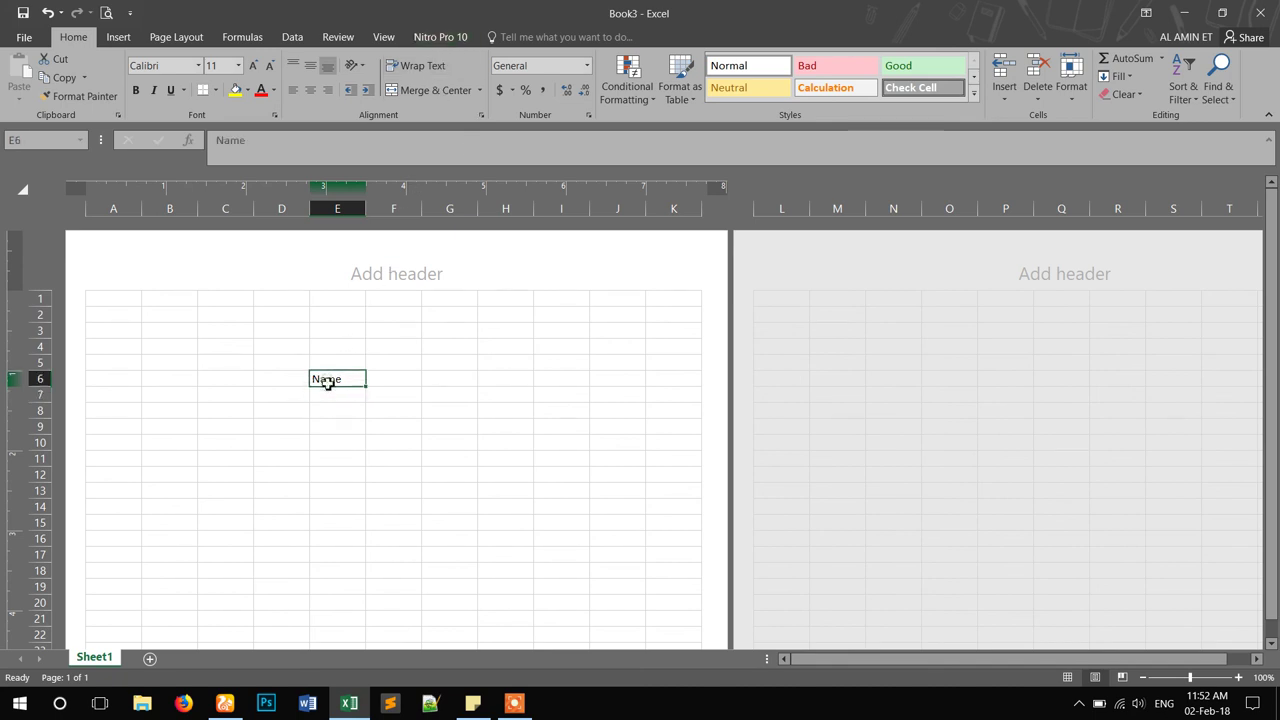
pyautogui.press('Delete')
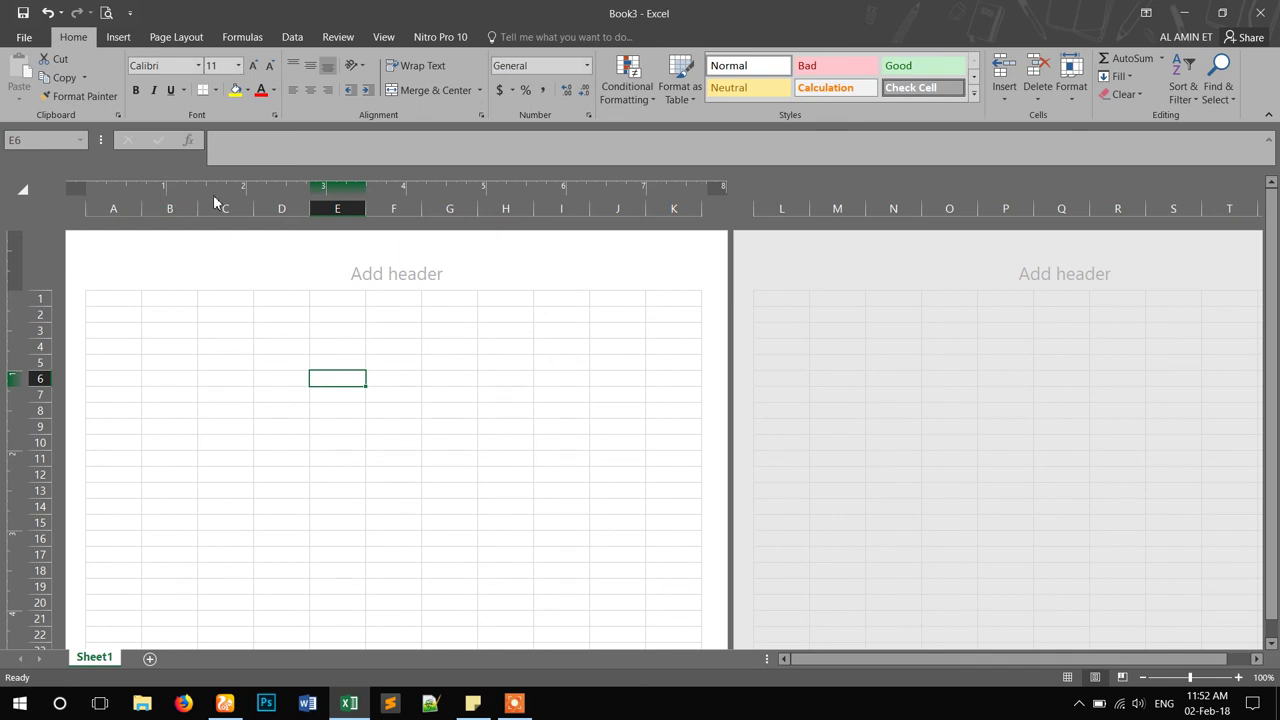
pyautogui.moveTo(120, 208); pyautogui.dragTo(528, 188)
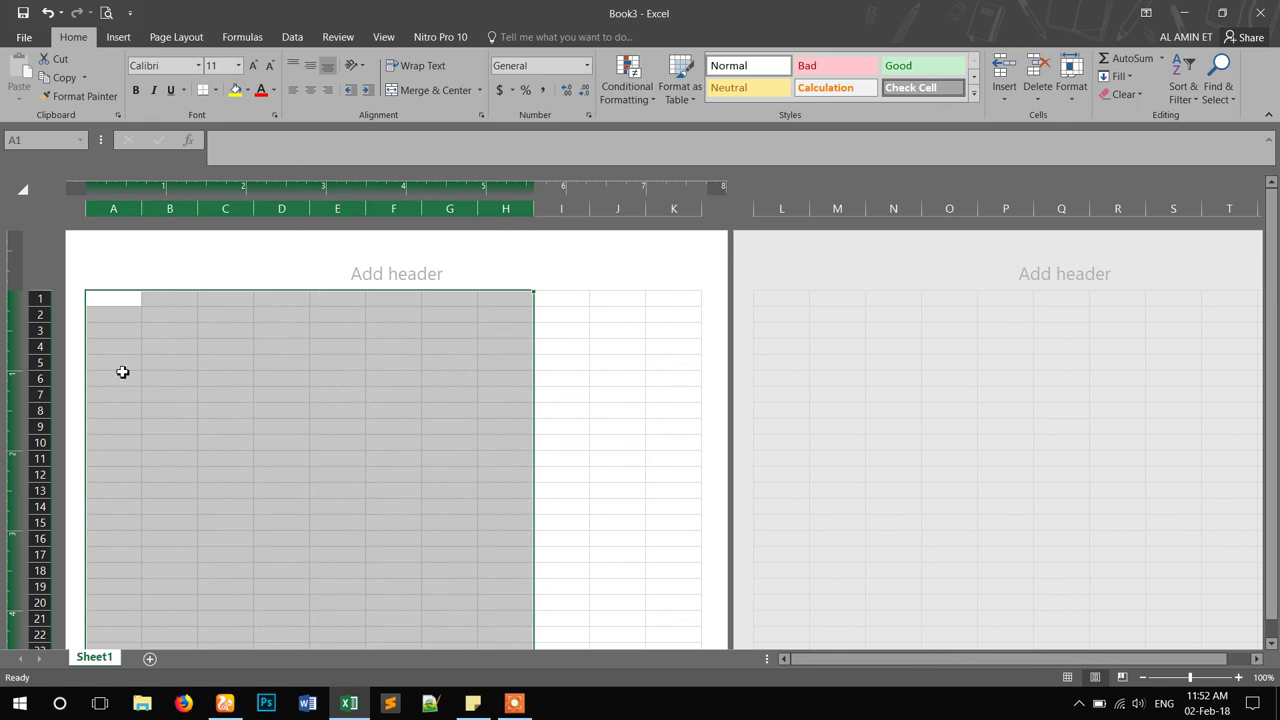
pyautogui.click(39, 297)
pyautogui.moveTo(39, 297); pyautogui.dragTo(30, 442)
pyautogui.click(245, 376)
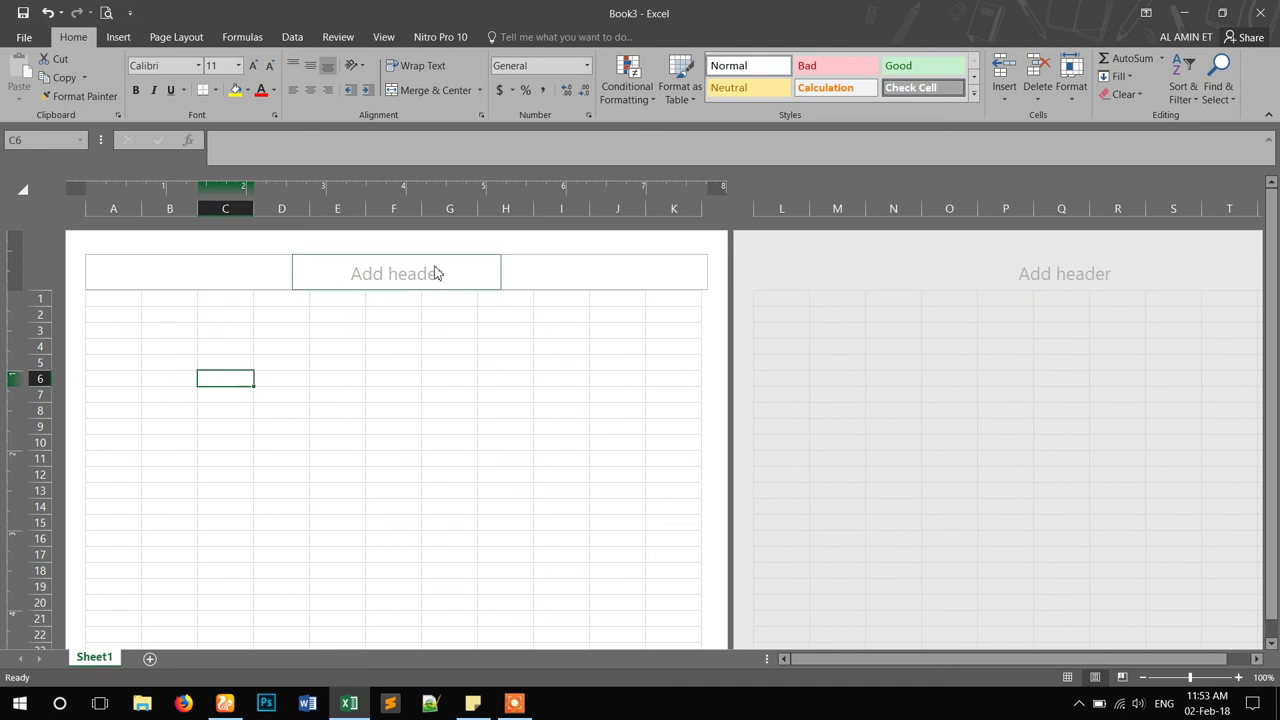
pyautogui.click(261, 334)
pyautogui.click(278, 346)
pyautogui.click(285, 405)
pyautogui.click(340, 366)
pyautogui.click(268, 347)
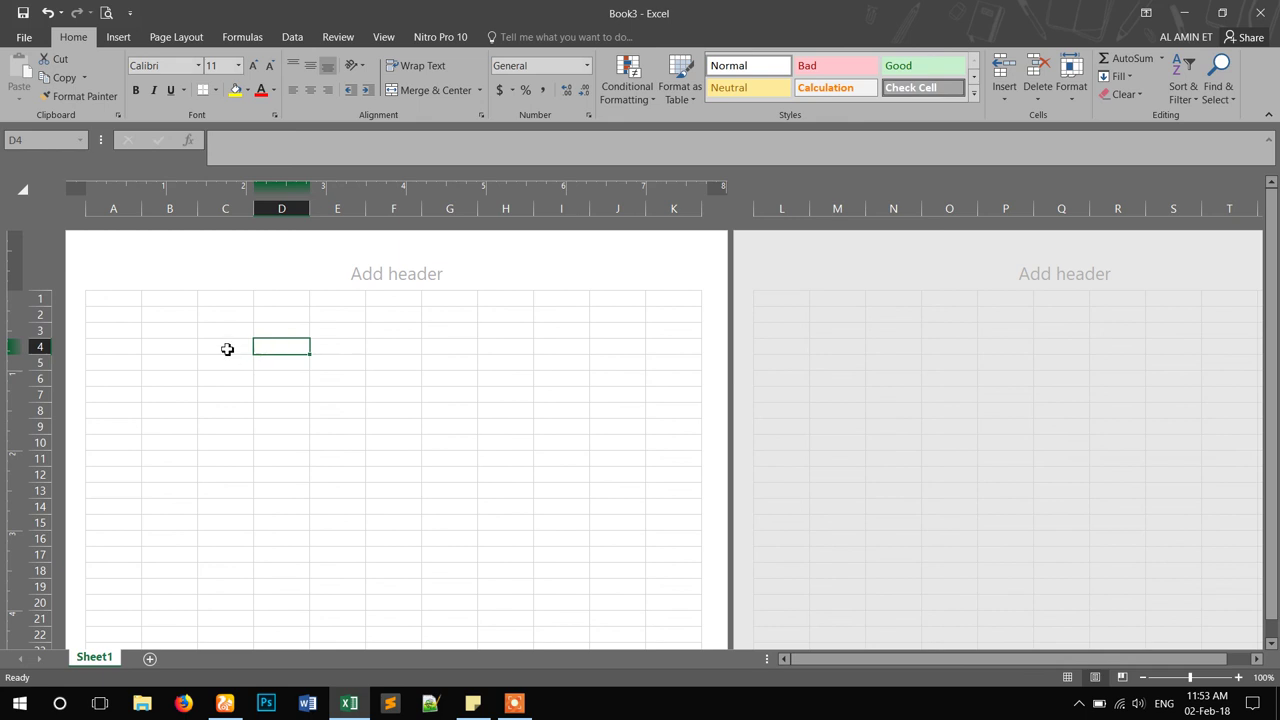
pyautogui.click(229, 348)
pyautogui.click(269, 348)
pyautogui.click(250, 370)
pyautogui.click(246, 392)
pyautogui.click(240, 350)
pyautogui.click(272, 348)
pyautogui.click(271, 388)
pyautogui.click(244, 360)
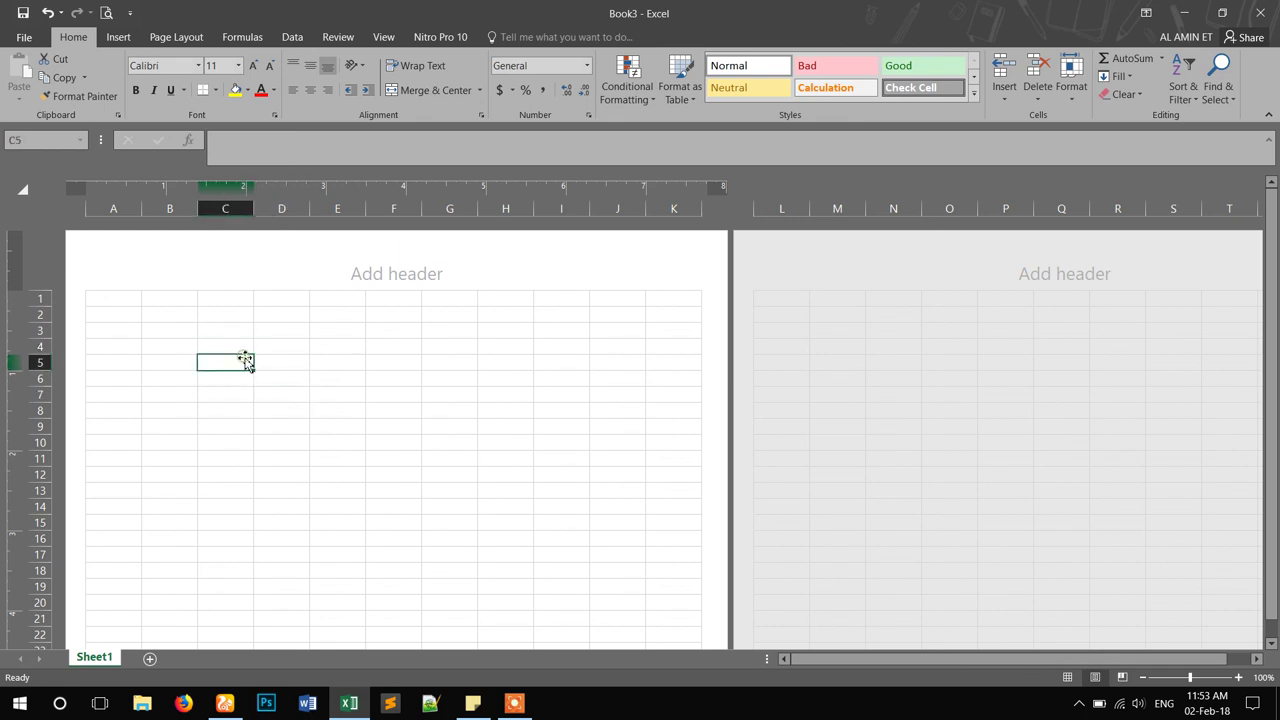